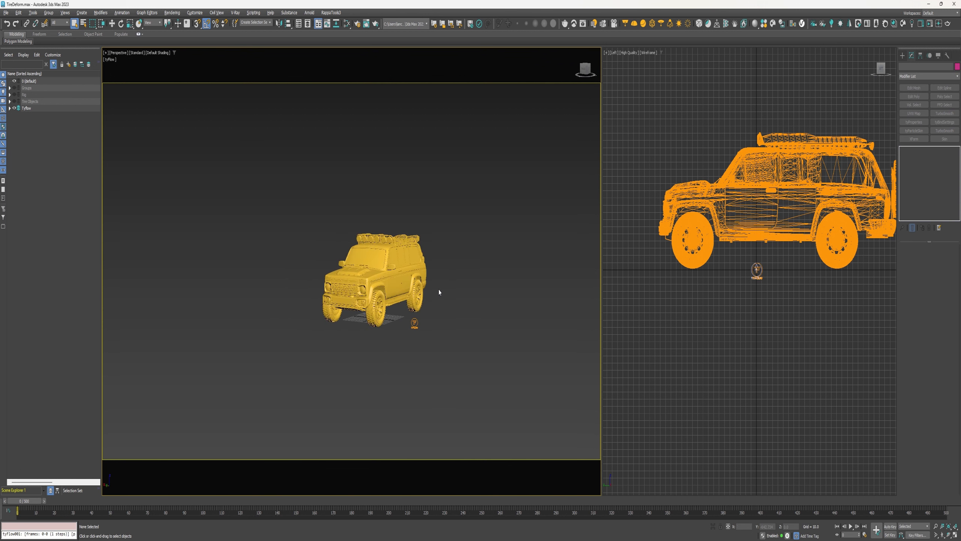
Scrub the timeline to review the simulated vehicle driving animation from different angles
{"action": "left_click_drag", "start_coordinate": [37, 507], "coordinate": [263, 499]}
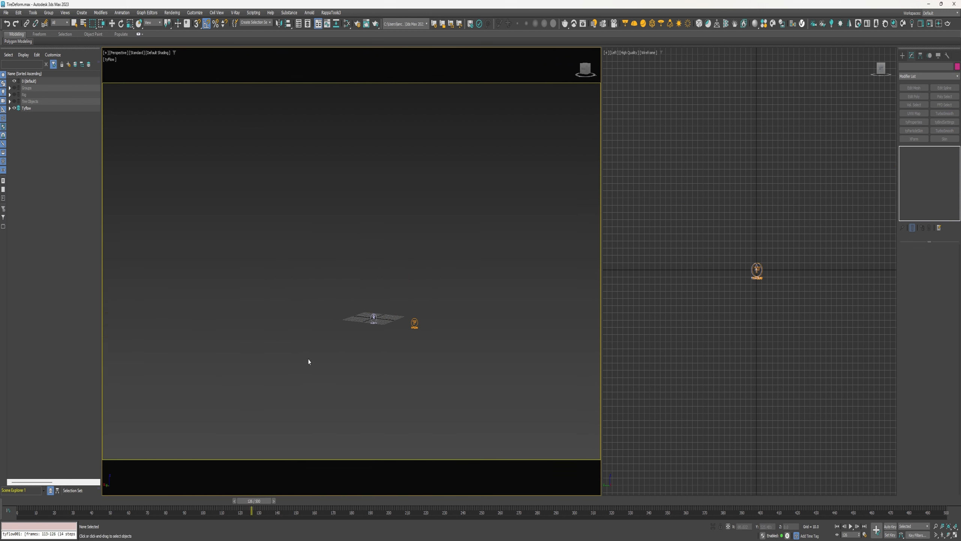
{"action": "scroll", "coordinate": [307, 360], "scroll_direction": "down", "scroll_amount": 3}
{"action": "middle_click_drag", "start_coordinate": [308, 359], "coordinate": [543, 235]}
{"action": "scroll", "coordinate": [450, 272], "scroll_direction": "down", "scroll_amount": 3}
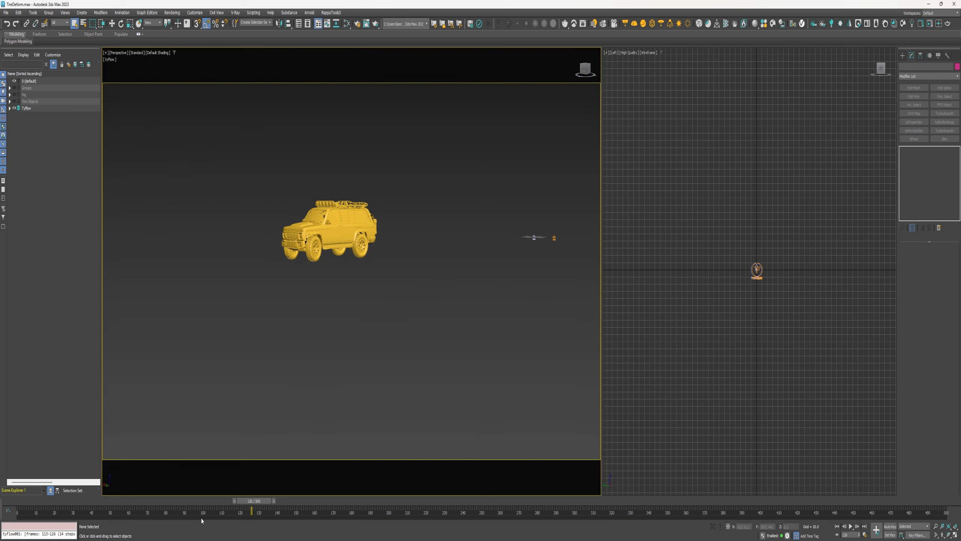
{"action": "left_click_drag", "start_coordinate": [252, 506], "coordinate": [101, 470]}
{"action": "scroll", "coordinate": [450, 282], "scroll_direction": "up", "scroll_amount": 6}
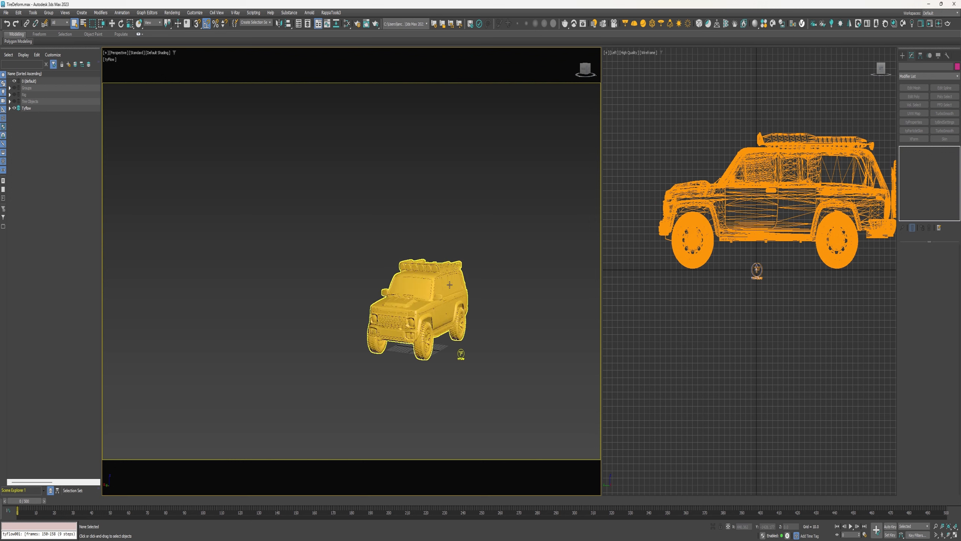
{"action": "middle_click_drag", "start_coordinate": [456, 288], "coordinate": [437, 265]}
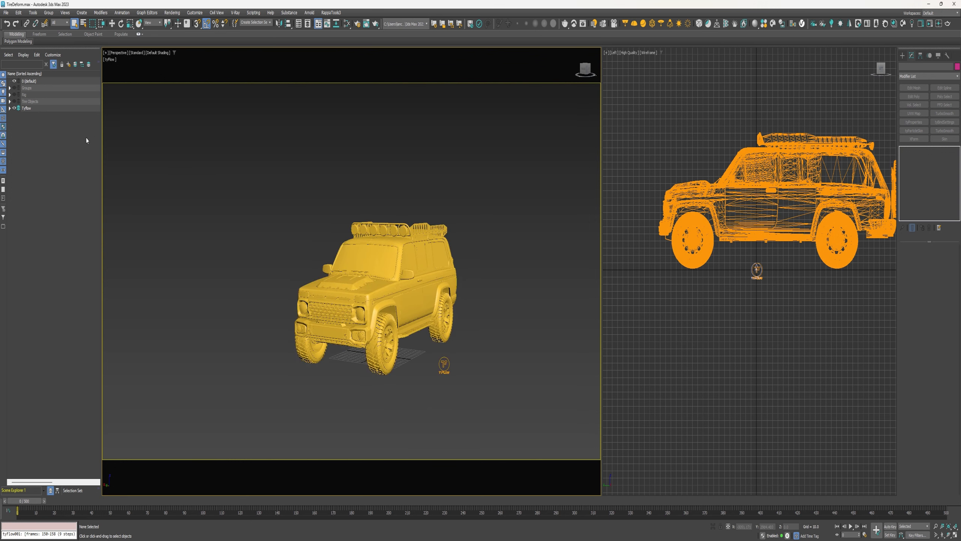
Hide the tyFlow object, then show and expand the Rig layer
{"action": "left_click", "coordinate": [14, 108]}
{"action": "left_click", "coordinate": [14, 95]}
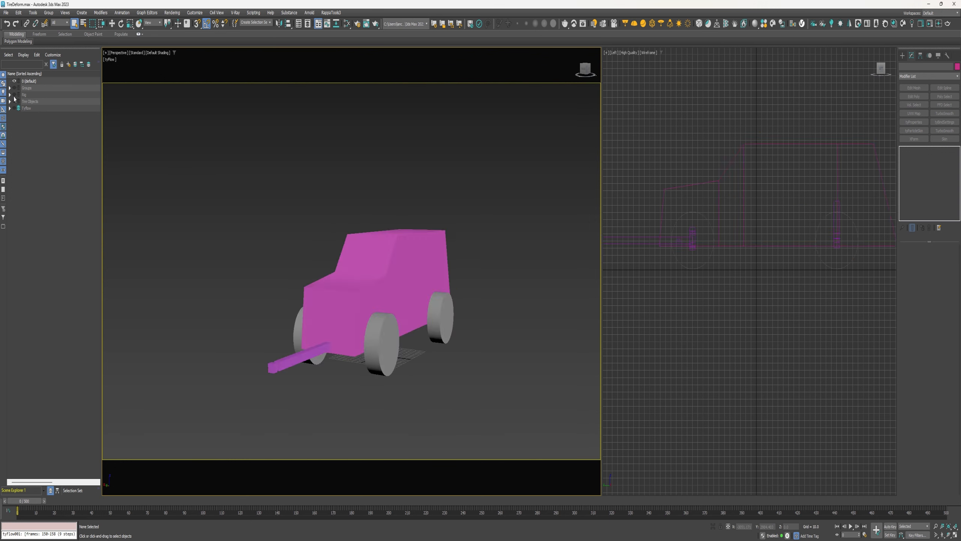
{"action": "left_click", "coordinate": [9, 95]}
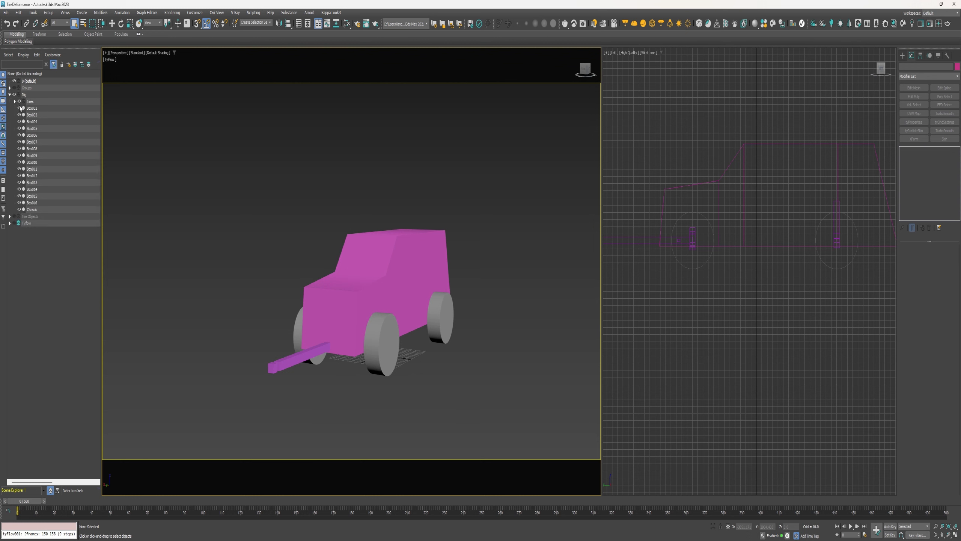
Hide the rig's Chassis and Tires objects
{"action": "left_click", "coordinate": [20, 210]}
{"action": "middle_click_drag", "start_coordinate": [348, 289], "coordinate": [383, 311], "text": "alt"}
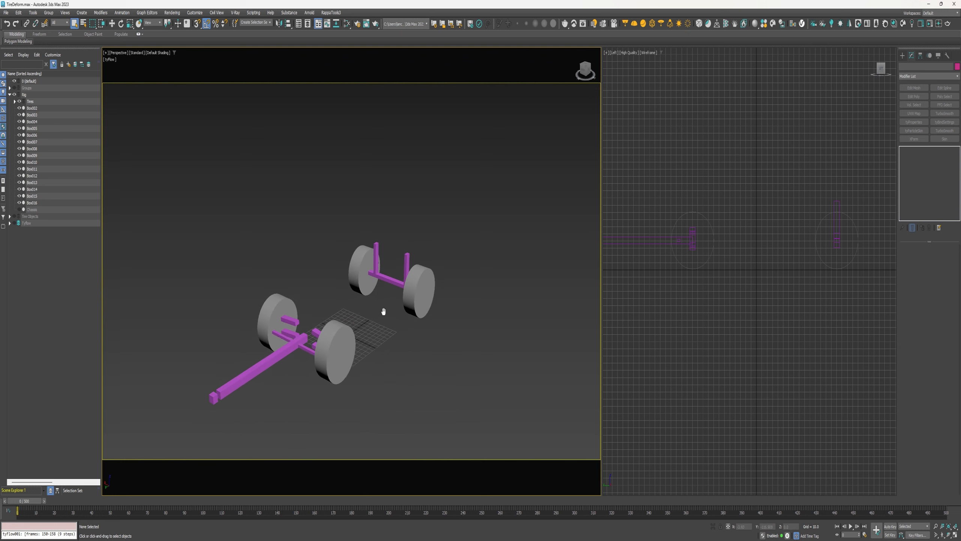
{"action": "left_click", "coordinate": [20, 101]}
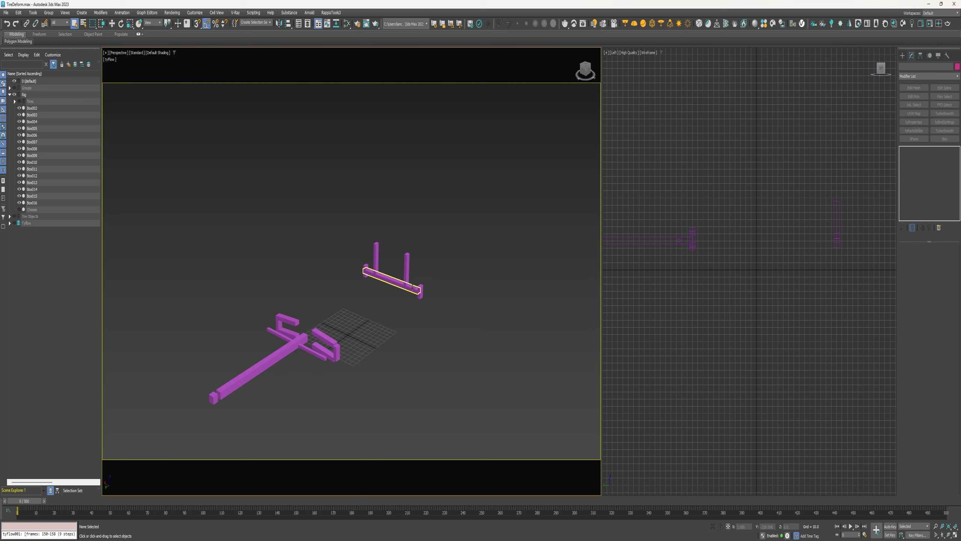
Show and expand the tyFlow object to reveal its binds and actor helpers
{"action": "middle_click_drag", "start_coordinate": [413, 293], "coordinate": [298, 299], "text": "alt"}
{"action": "scroll", "coordinate": [440, 291], "scroll_direction": "up", "scroll_amount": 5}
{"action": "left_click", "coordinate": [9, 223]}
{"action": "left_click", "coordinate": [14, 223]}
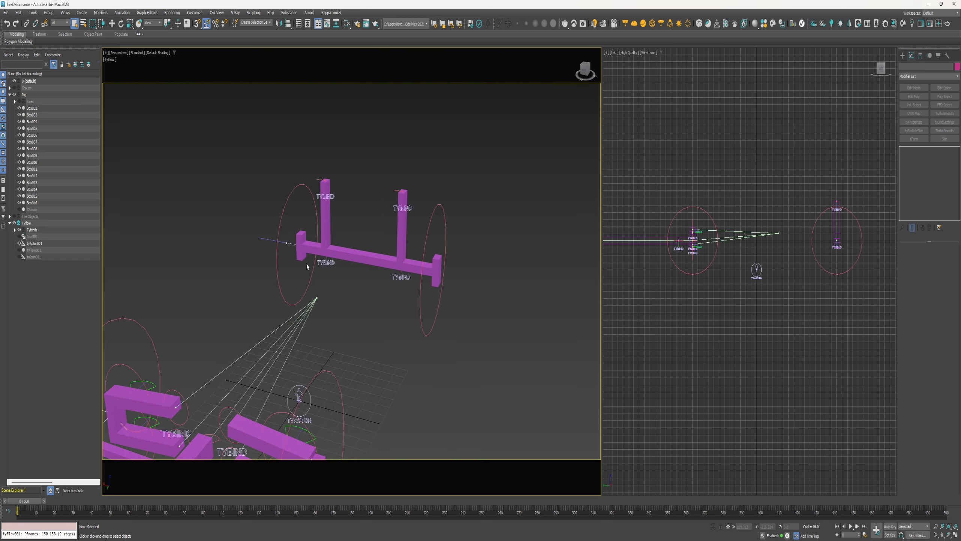
Select a tyBend bind on the rear axle and examine its bind settings
{"action": "middle_click_drag", "start_coordinate": [306, 266], "coordinate": [462, 279], "text": "alt"}
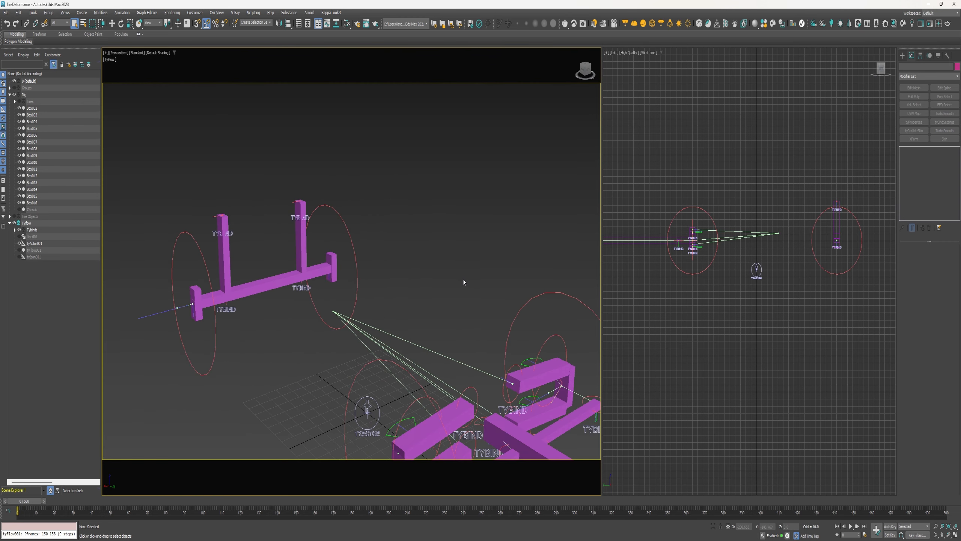
{"action": "left_click", "coordinate": [328, 278]}
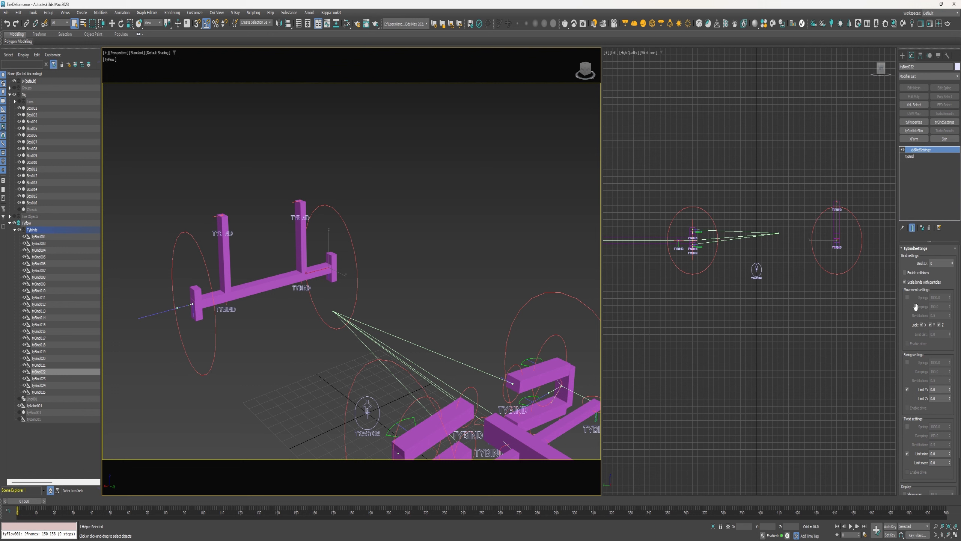
{"action": "left_click_drag", "start_coordinate": [915, 307], "coordinate": [912, 189]}
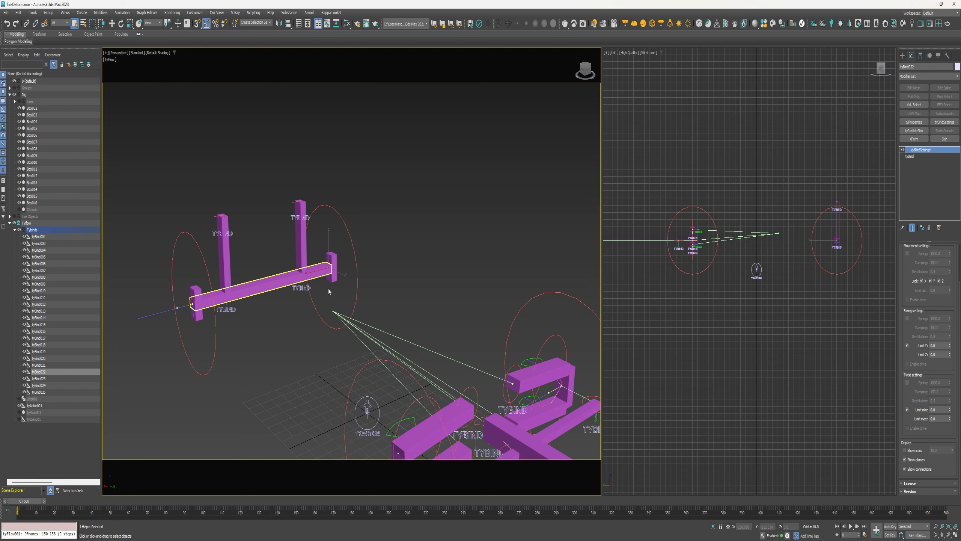
{"action": "middle_click_drag", "start_coordinate": [435, 302], "coordinate": [437, 230], "text": "alt"}
{"action": "middle_click_drag", "start_coordinate": [404, 262], "coordinate": [123, 213]}
{"action": "scroll", "coordinate": [406, 232], "scroll_direction": "down", "scroll_amount": 3}
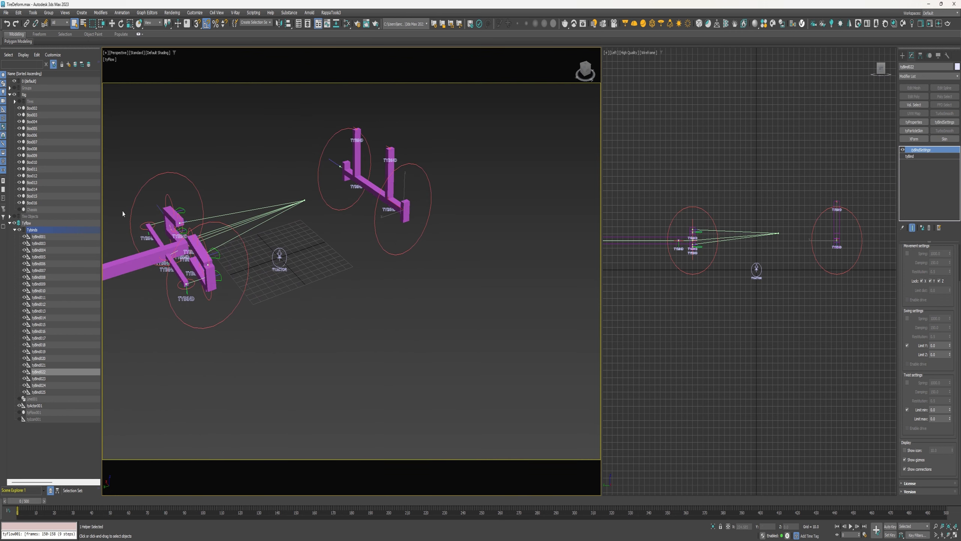
Select the tyActor and remove the tire objects from its actor rig objects list
{"action": "left_click", "coordinate": [18, 230]}
{"action": "left_click", "coordinate": [277, 257]}
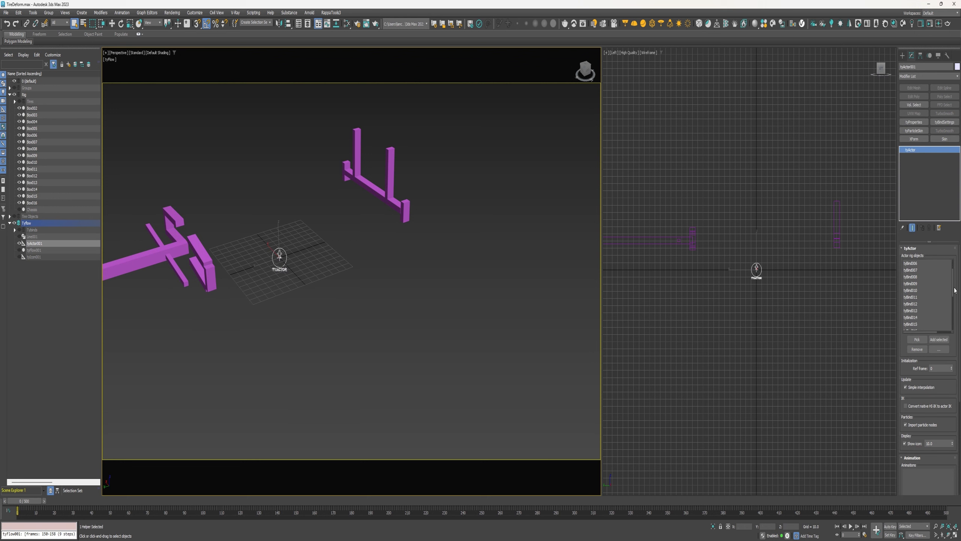
{"action": "scroll", "coordinate": [927, 299], "scroll_direction": "down", "scroll_amount": 6}
{"action": "left_click", "coordinate": [927, 304]}
{"action": "left_click", "coordinate": [923, 324], "text": "shift"}
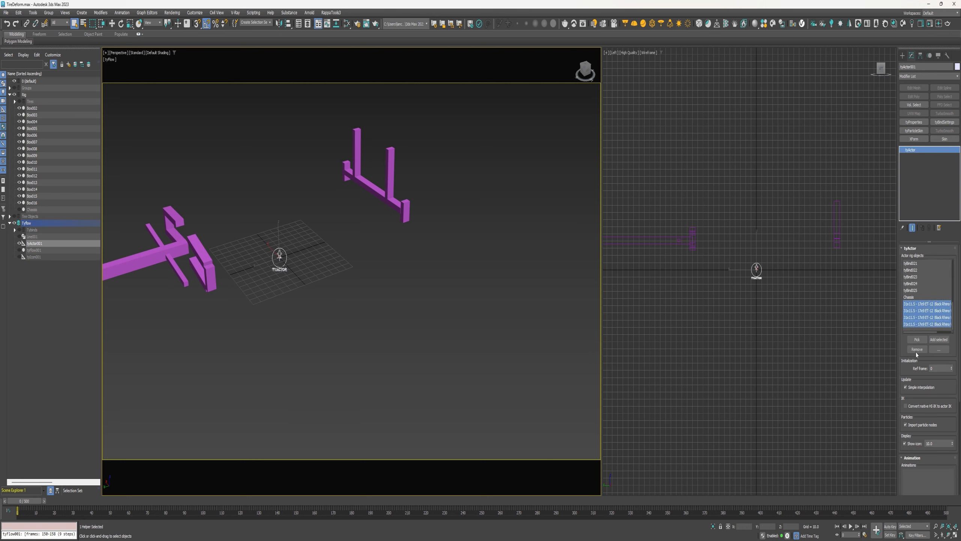
{"action": "left_click", "coordinate": [916, 351]}
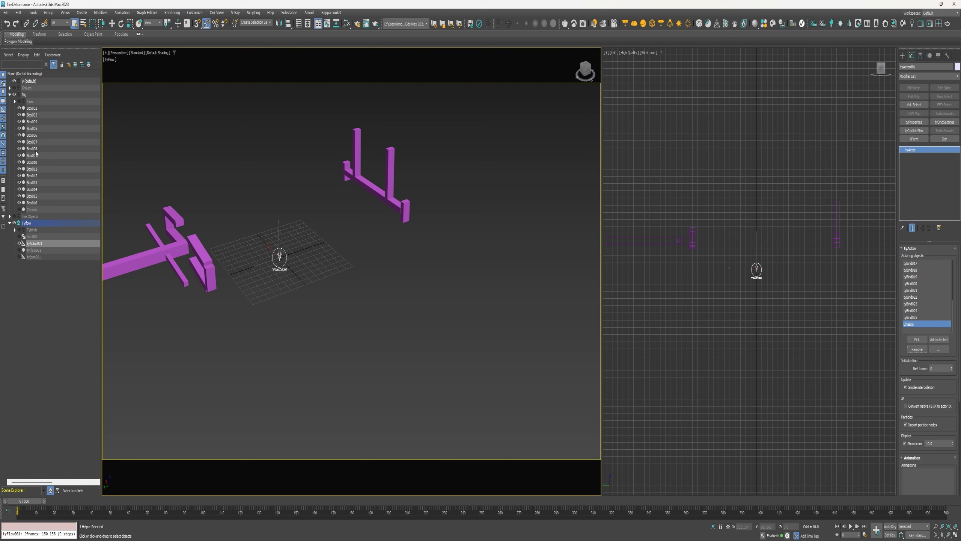
Hide the Rig layer and show the Tire Objects layer
{"action": "left_click", "coordinate": [15, 95]}
{"action": "left_click", "coordinate": [14, 216]}
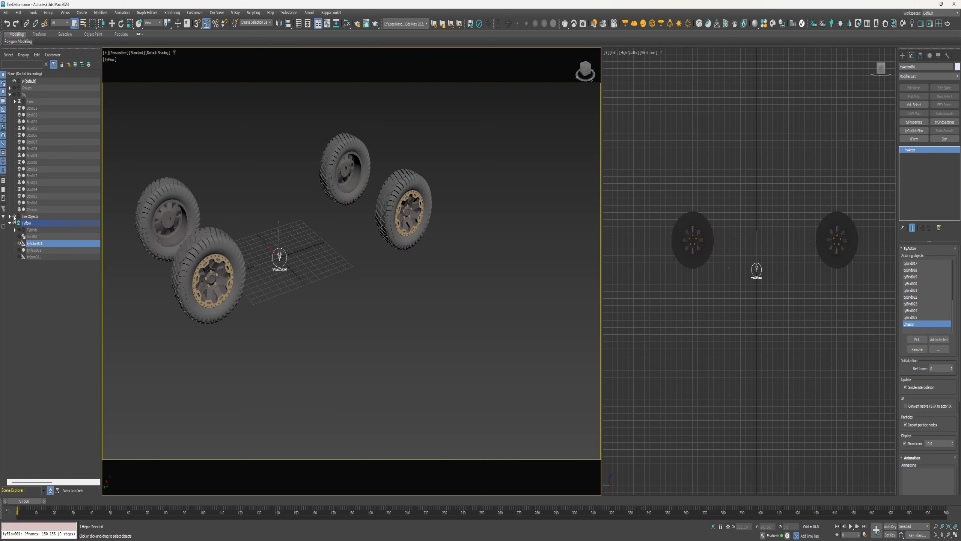
{"action": "left_click", "coordinate": [172, 152]}
{"action": "left_click_drag", "start_coordinate": [225, 290], "coordinate": [226, 287]}
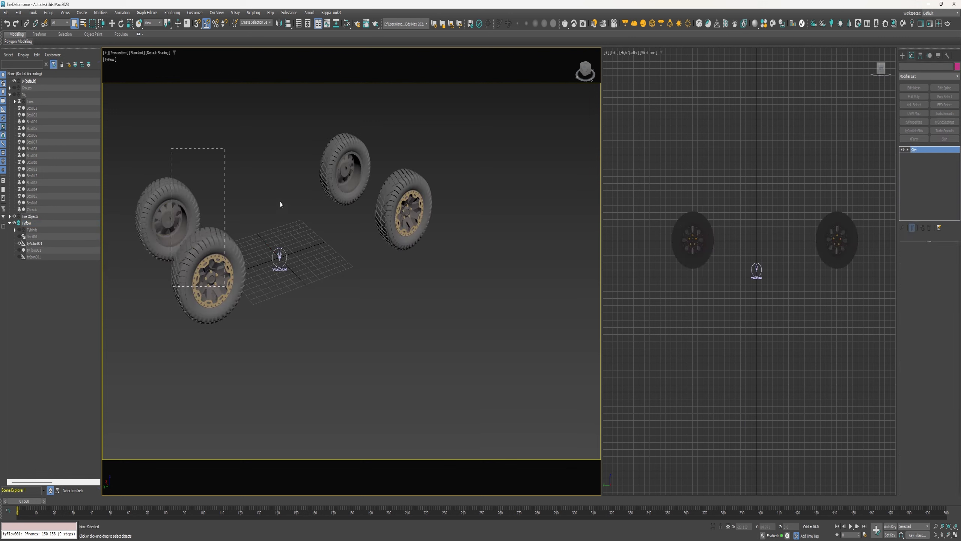
{"action": "left_click_drag", "start_coordinate": [304, 132], "coordinate": [420, 213]}
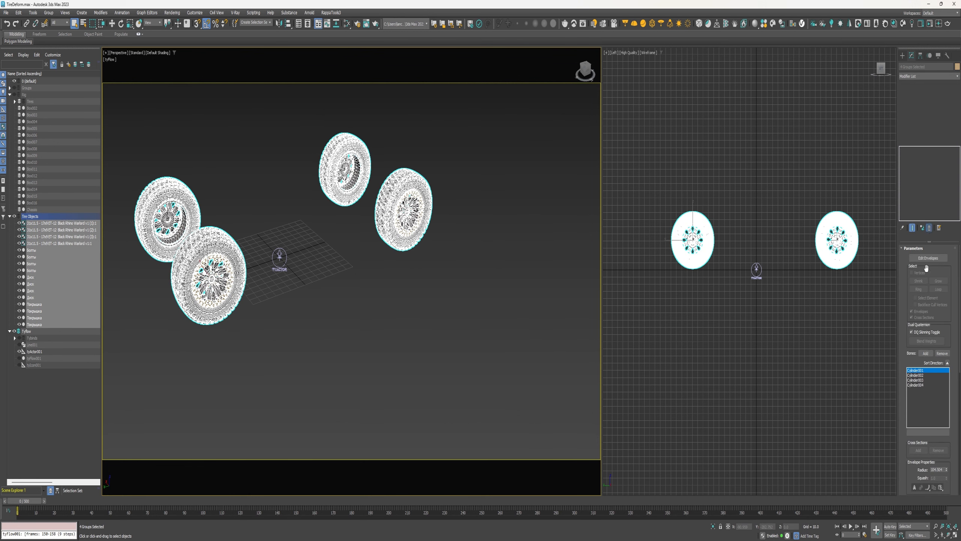
{"action": "left_click", "coordinate": [274, 342]}
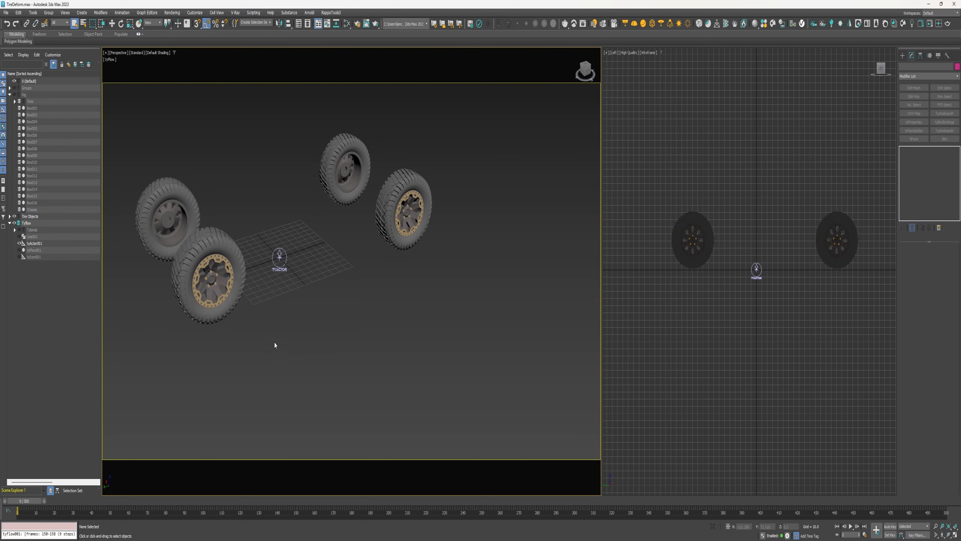
Select the front tire group and ungroup it
{"action": "left_click", "coordinate": [219, 261]}
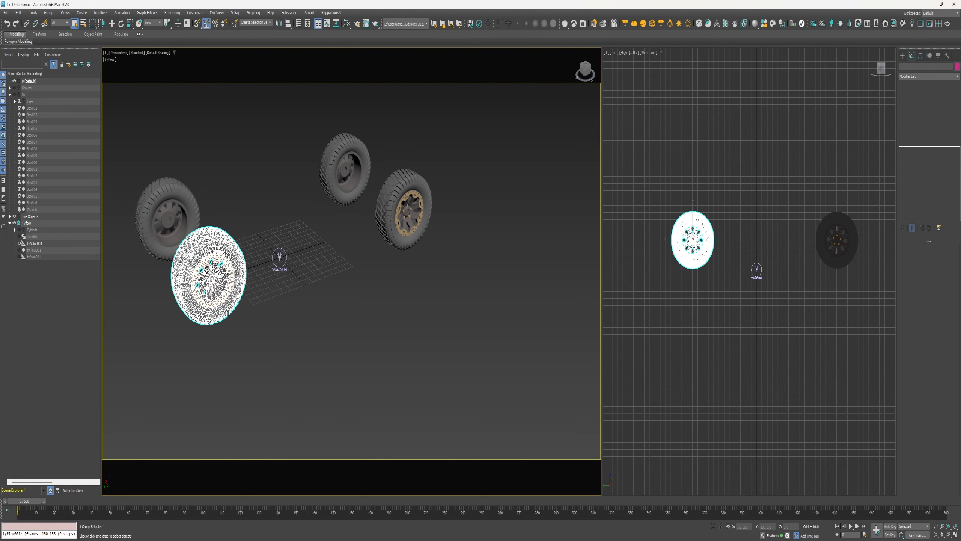
{"action": "left_click", "coordinate": [49, 13]}
{"action": "left_click", "coordinate": [56, 90]}
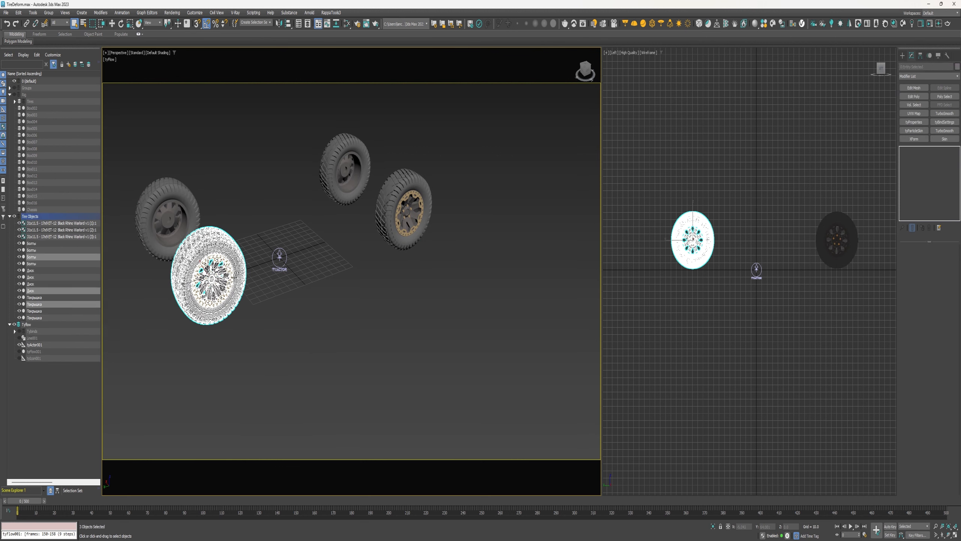
Attach the rim parts to the tire mesh, matching material IDs to material
{"action": "scroll", "coordinate": [204, 265], "scroll_direction": "up", "scroll_amount": 5}
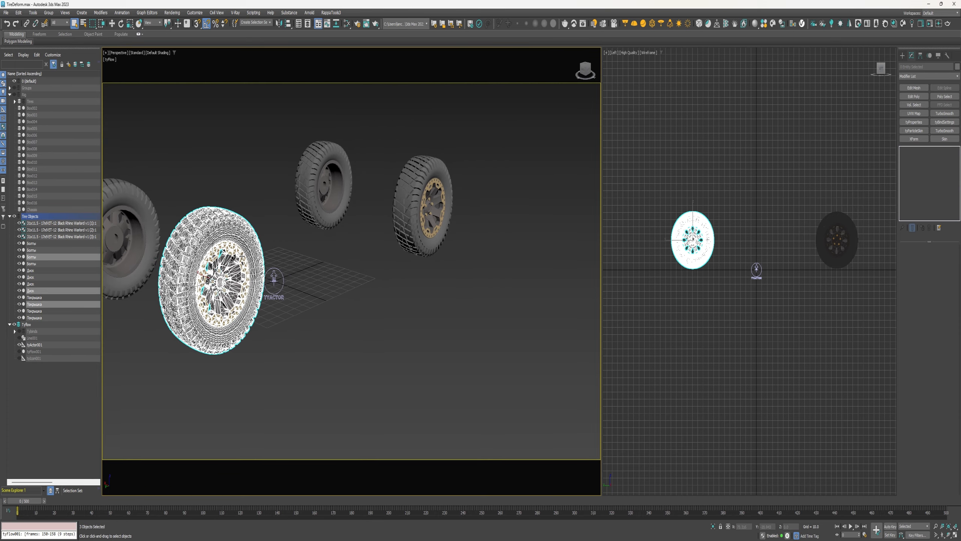
{"action": "scroll", "coordinate": [250, 359], "scroll_direction": "up", "scroll_amount": 4}
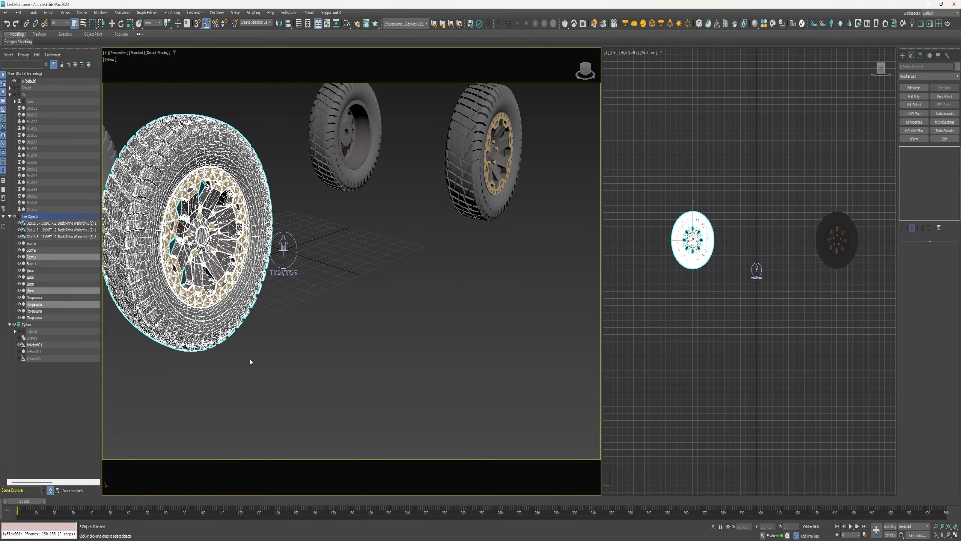
{"action": "left_click", "coordinate": [290, 381]}
{"action": "left_click", "coordinate": [263, 357]}
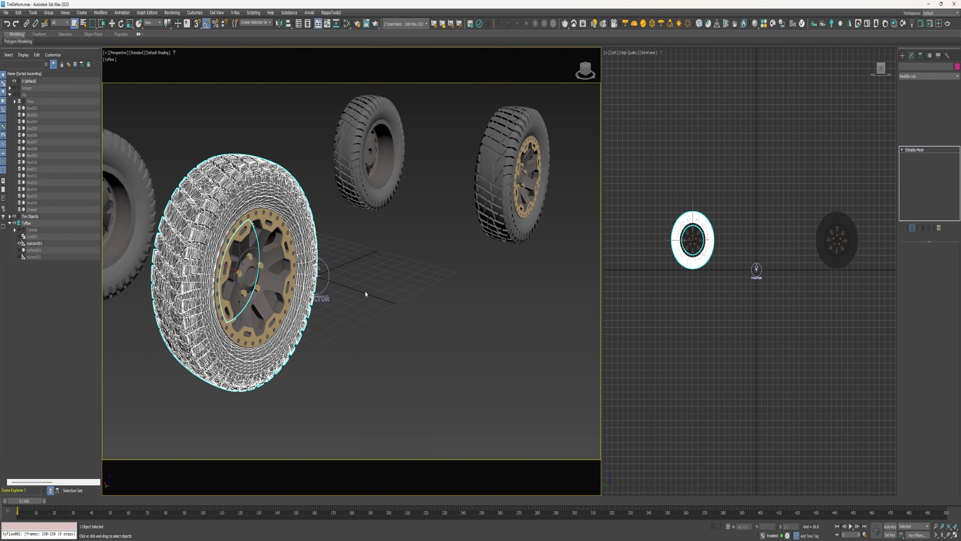
{"action": "left_click", "coordinate": [265, 318]}
{"action": "left_click", "coordinate": [509, 266]}
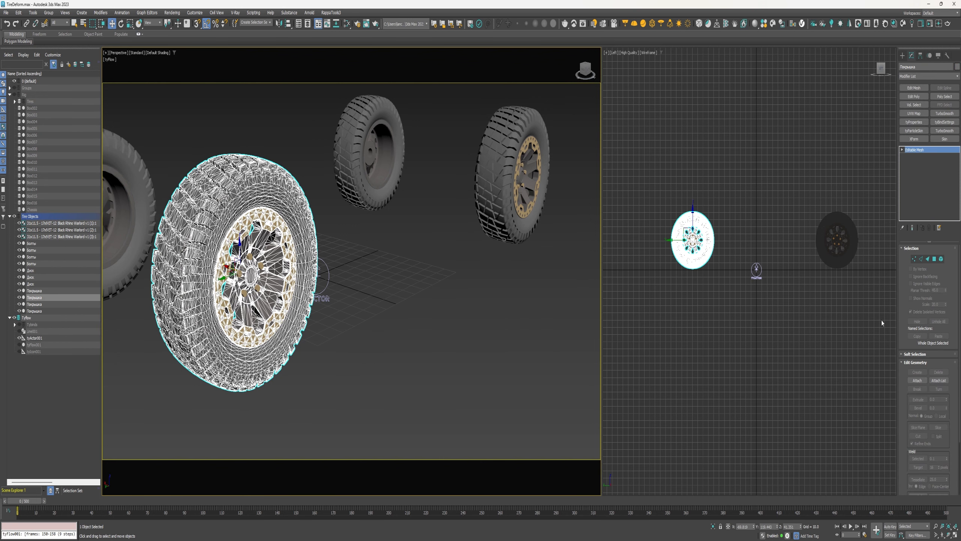
{"action": "left_click", "coordinate": [251, 262]}
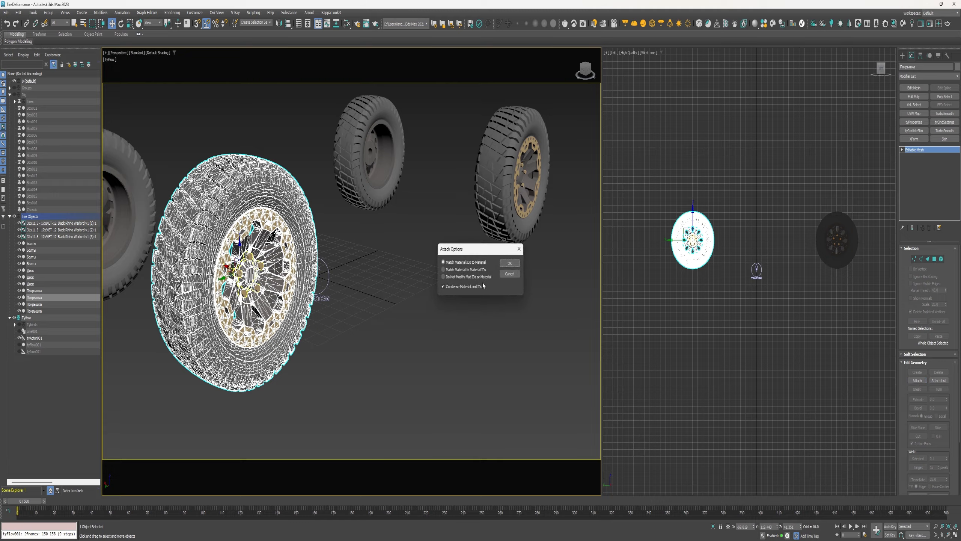
{"action": "left_click", "coordinate": [511, 264]}
Isolate the selected tire for editing
{"action": "middle_click_drag", "start_coordinate": [418, 313], "coordinate": [379, 246], "text": "alt"}
{"action": "right_click", "coordinate": [378, 246]}
{"action": "left_click", "coordinate": [363, 207]}
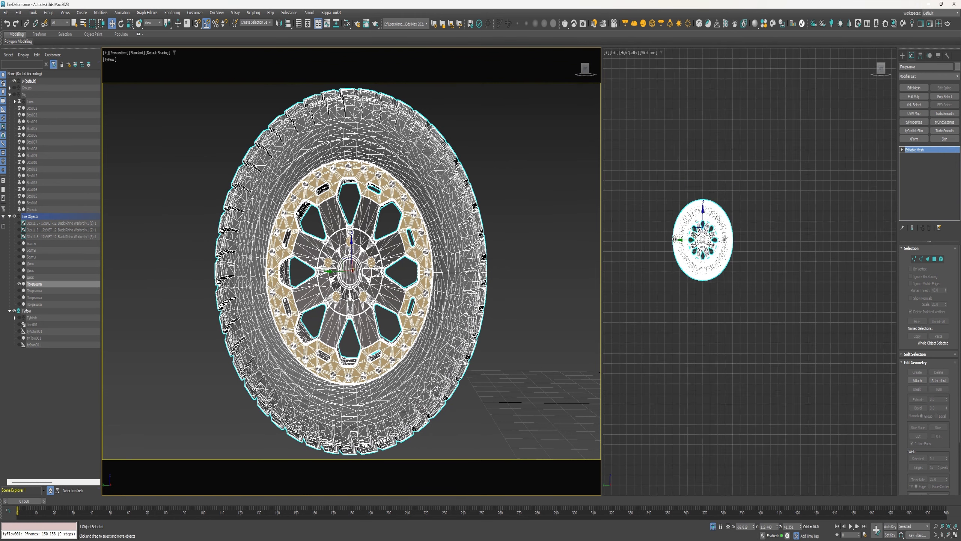
Create an FFD(Cyl) space warp around the wheel in the side view
{"action": "left_click", "coordinate": [82, 13]}
{"action": "mouse_move", "coordinate": [98, 161]}
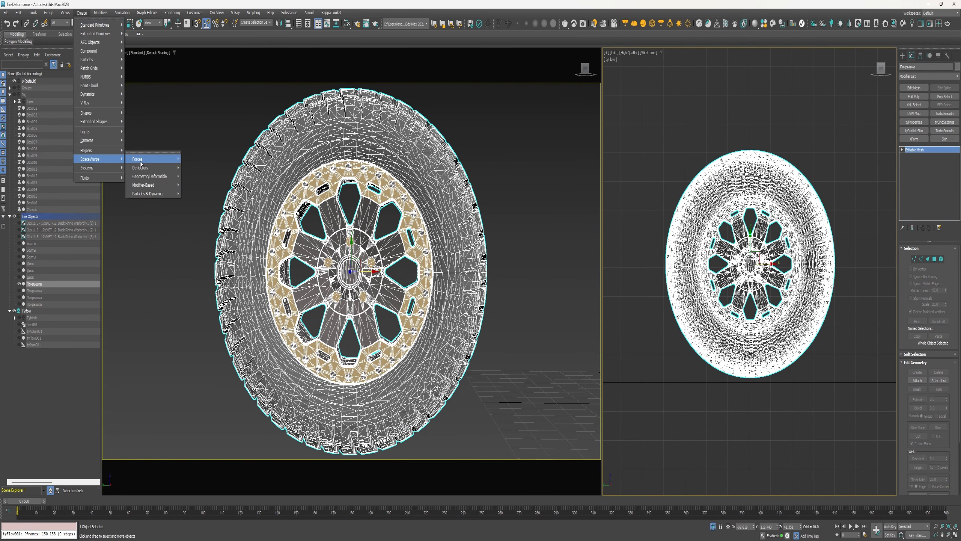
{"action": "mouse_move", "coordinate": [144, 179]}
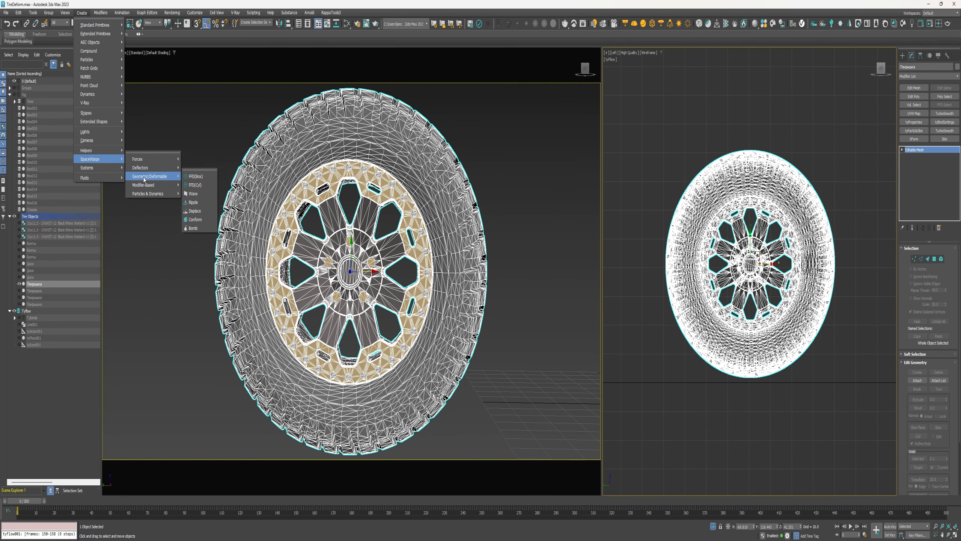
{"action": "left_click", "coordinate": [193, 185]}
{"action": "scroll", "coordinate": [738, 257], "scroll_direction": "up", "scroll_amount": 4}
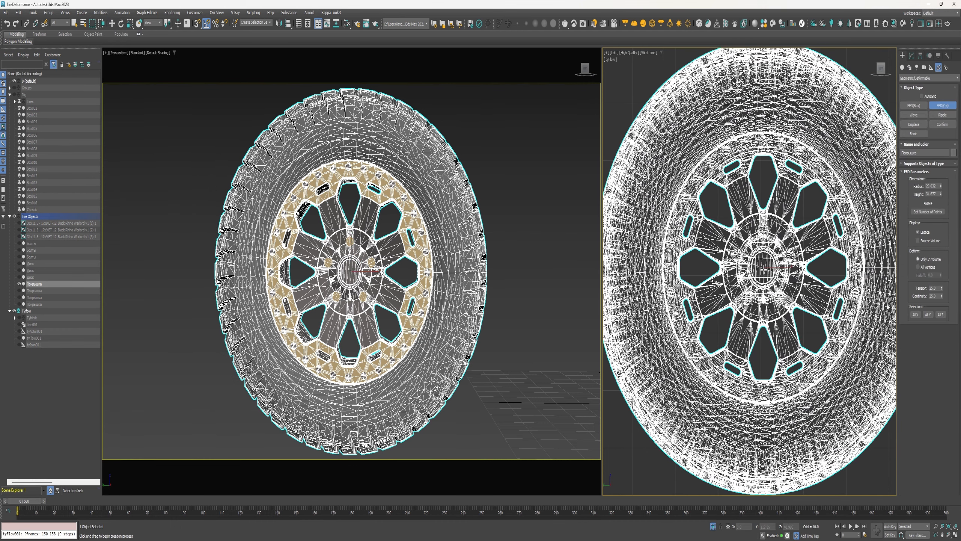
{"action": "left_click_drag", "start_coordinate": [763, 268], "coordinate": [777, 23]}
{"action": "left_click", "coordinate": [757, 63]}
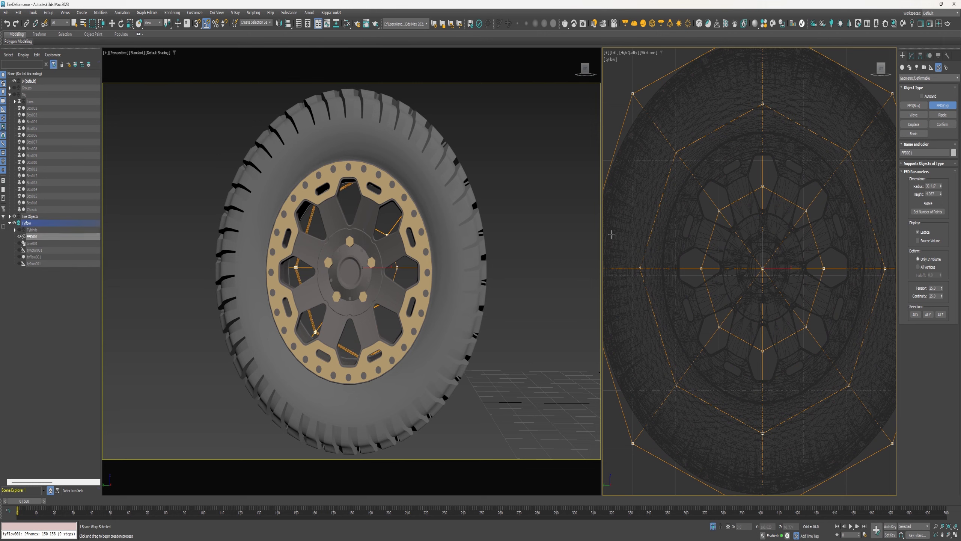
Increase the FFD lattice's height to cover the tire's width
{"action": "scroll", "coordinate": [492, 235], "scroll_direction": "down", "scroll_amount": 6}
{"action": "middle_click_drag", "start_coordinate": [490, 235], "coordinate": [521, 241], "text": "alt"}
{"action": "left_click_drag", "start_coordinate": [941, 193], "coordinate": [941, 69]}
Align the FFD lattice to the tire and fine-tune its height
{"action": "key", "text": "w"}
{"action": "key", "text": "alt+a"}
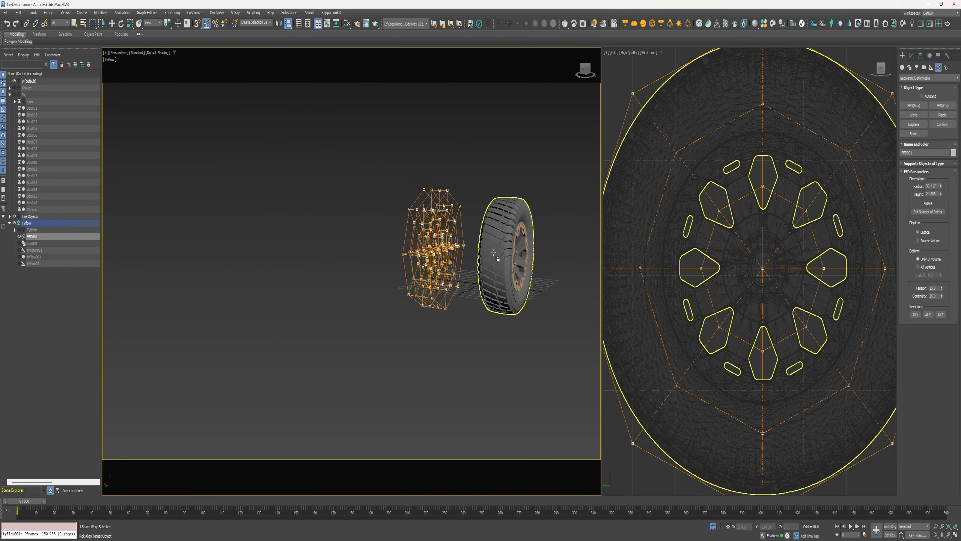
{"action": "left_click", "coordinate": [487, 278]}
{"action": "left_click", "coordinate": [482, 335]}
{"action": "left_click", "coordinate": [911, 55]}
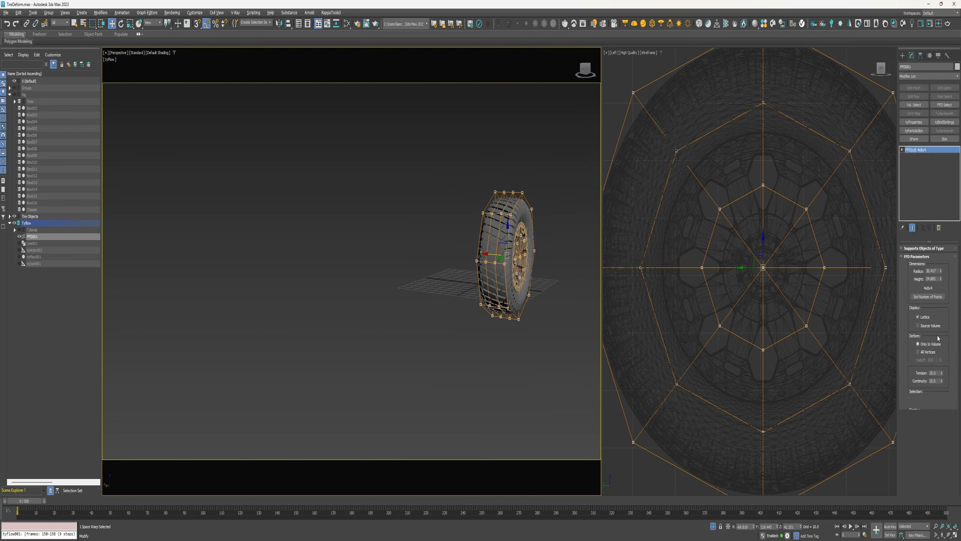
{"action": "left_click_drag", "start_coordinate": [941, 281], "coordinate": [941, 271]}
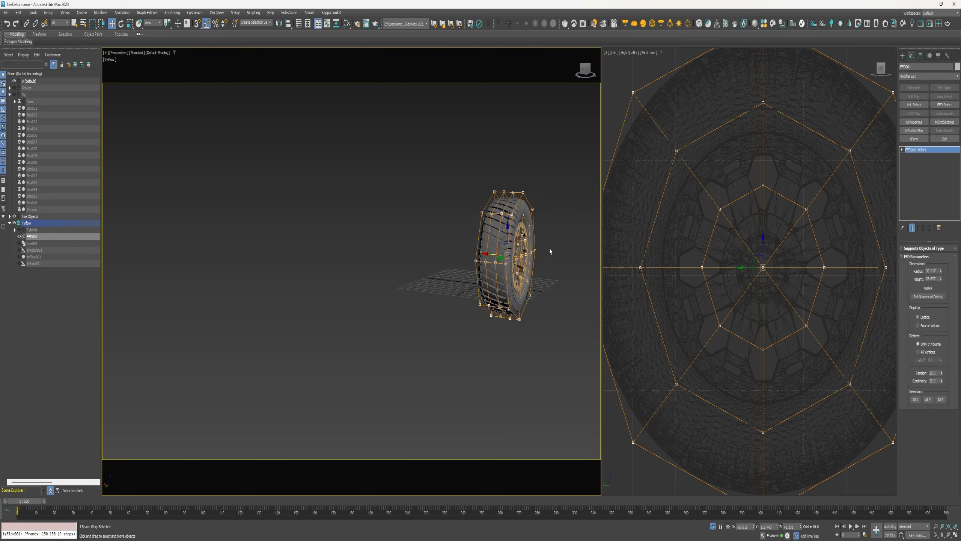
Enlarge the FFD lattice's height slightly so it fully encloses the tire's tread width
{"action": "middle_click_drag", "start_coordinate": [550, 251], "coordinate": [604, 244], "text": "alt"}
{"action": "scroll", "coordinate": [528, 246], "scroll_direction": "up", "scroll_amount": 5}
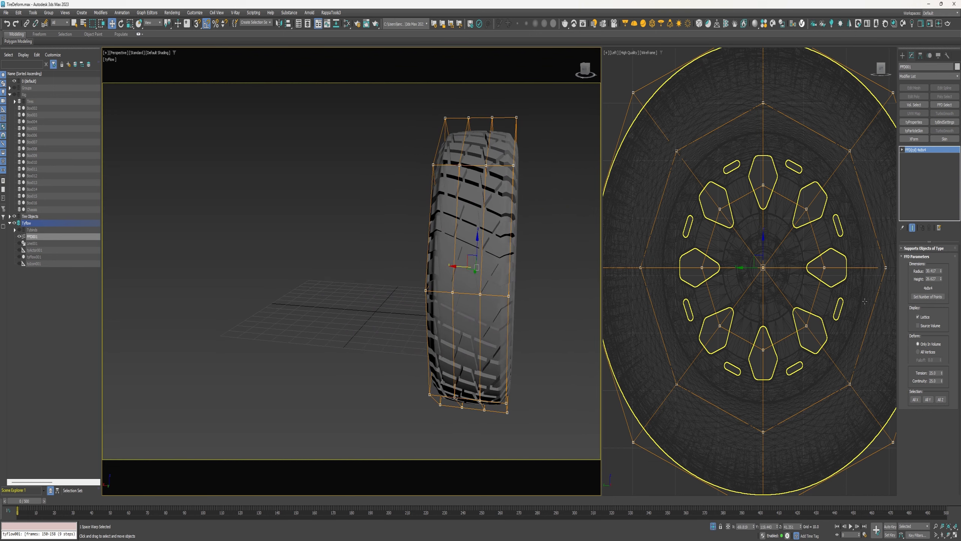
{"action": "left_click_drag", "start_coordinate": [943, 281], "coordinate": [942, 273]}
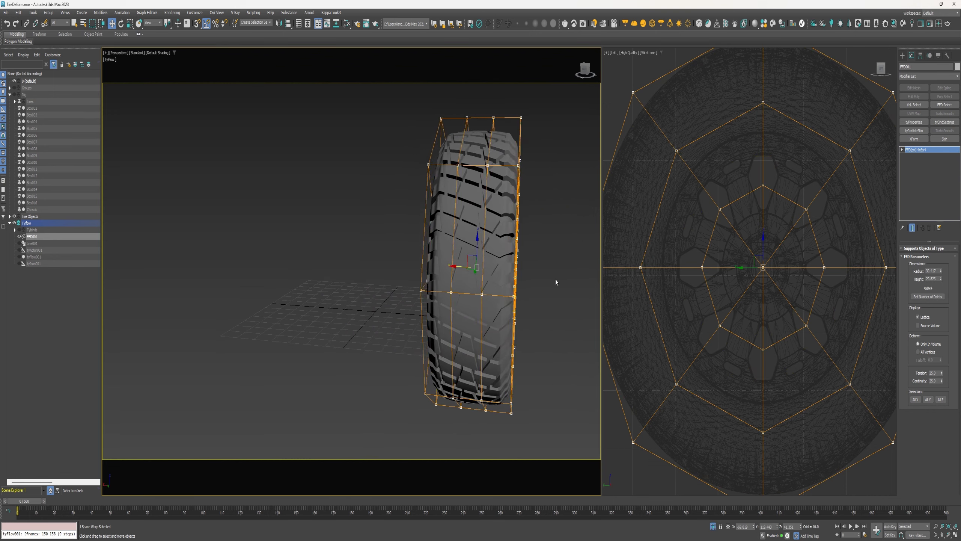
{"action": "middle_click_drag", "start_coordinate": [556, 279], "coordinate": [508, 277], "text": "alt"}
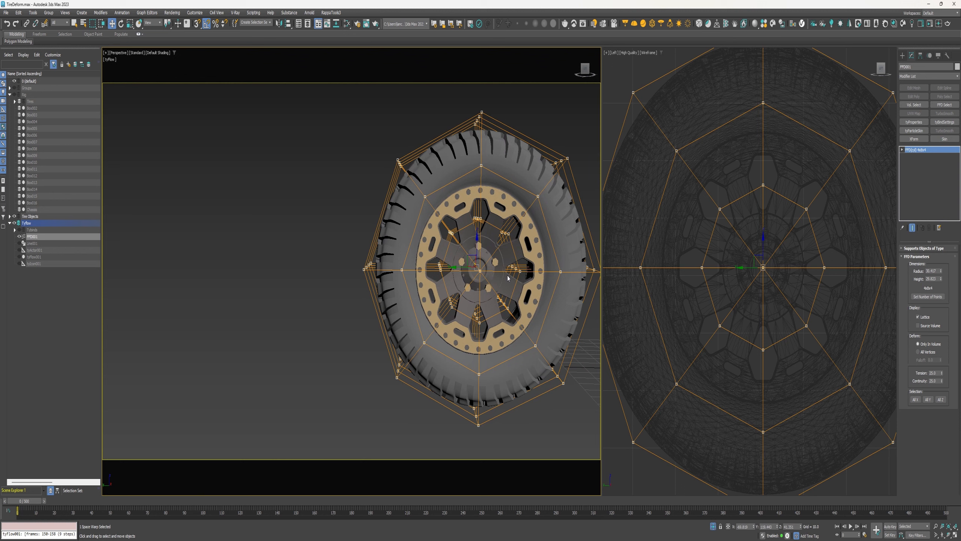
Increase the FFD lattice's number of control points through the Set Number of Points dialog
{"action": "left_click", "coordinate": [938, 297]}
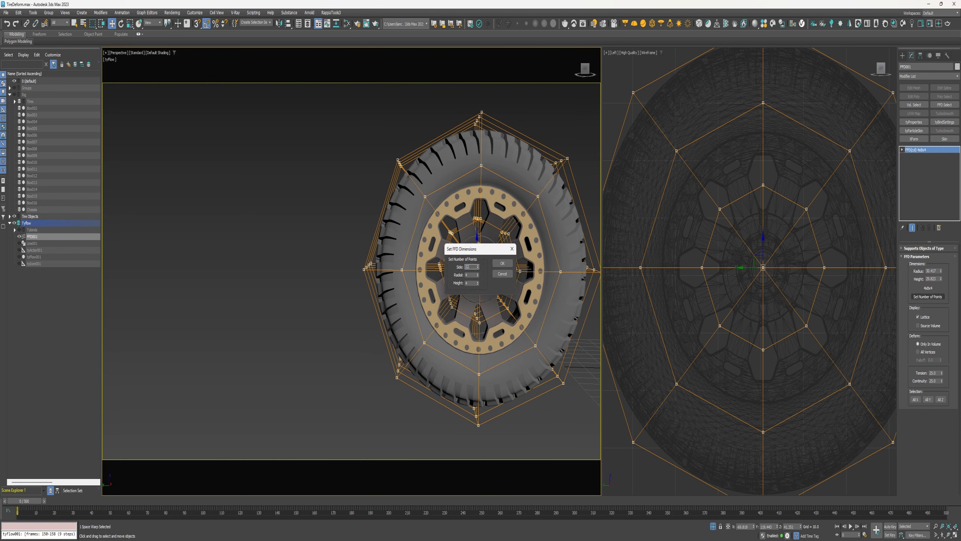
{"action": "key", "text": "Tab"}
{"action": "left_click", "coordinate": [478, 284]}
{"action": "left_click", "coordinate": [477, 284]}
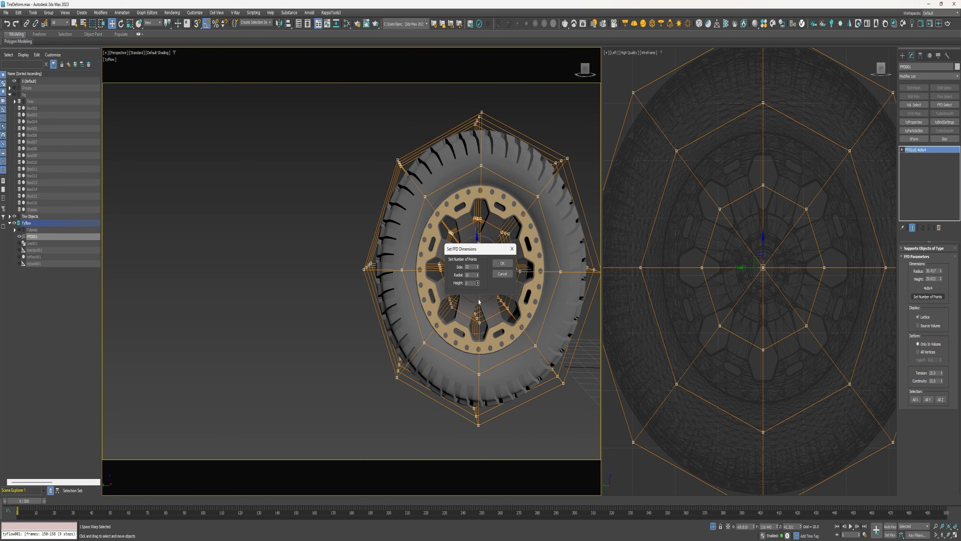
{"action": "left_click", "coordinate": [504, 264]}
Bind the tire mesh to the FFD(Cyl) space warp
{"action": "middle_click_drag", "start_coordinate": [763, 333], "coordinate": [760, 250]}
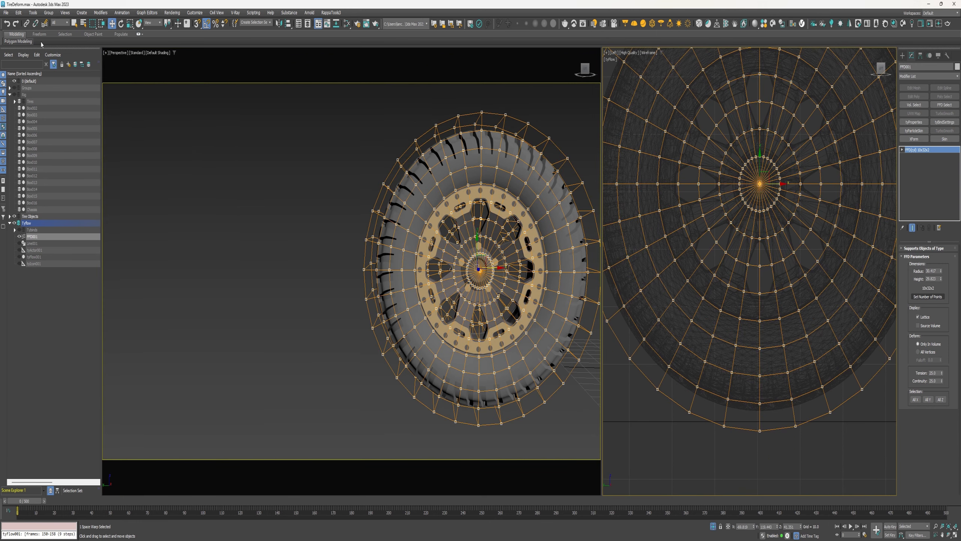
{"action": "left_click", "coordinate": [44, 24]}
{"action": "left_click", "coordinate": [389, 184]}
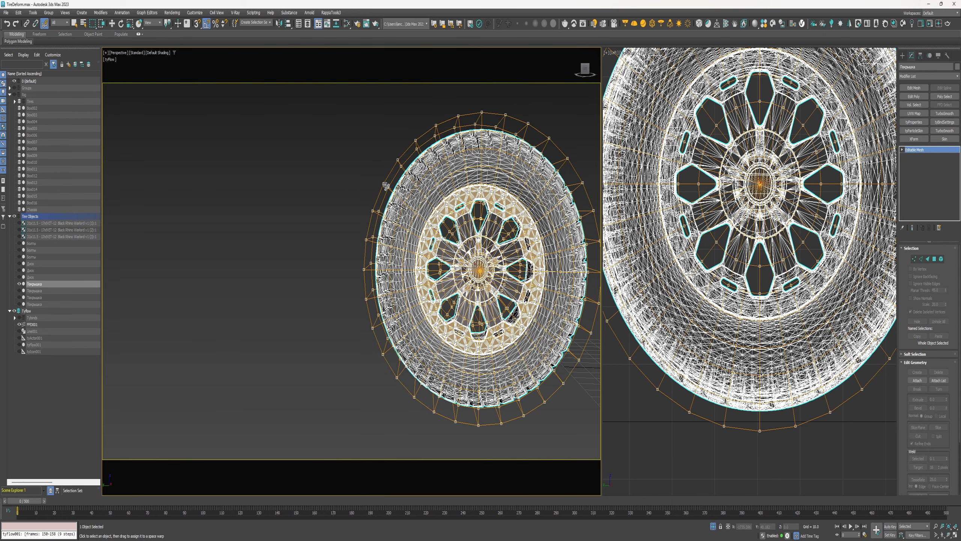
{"action": "left_click_drag", "start_coordinate": [386, 185], "coordinate": [386, 186]}
{"action": "left_click", "coordinate": [749, 306]}
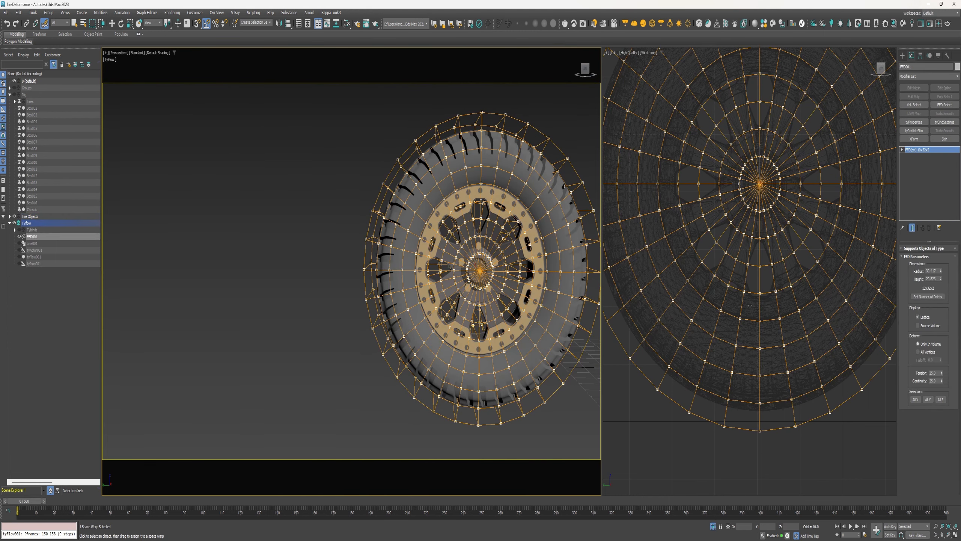
{"action": "right_click", "coordinate": [730, 327]}
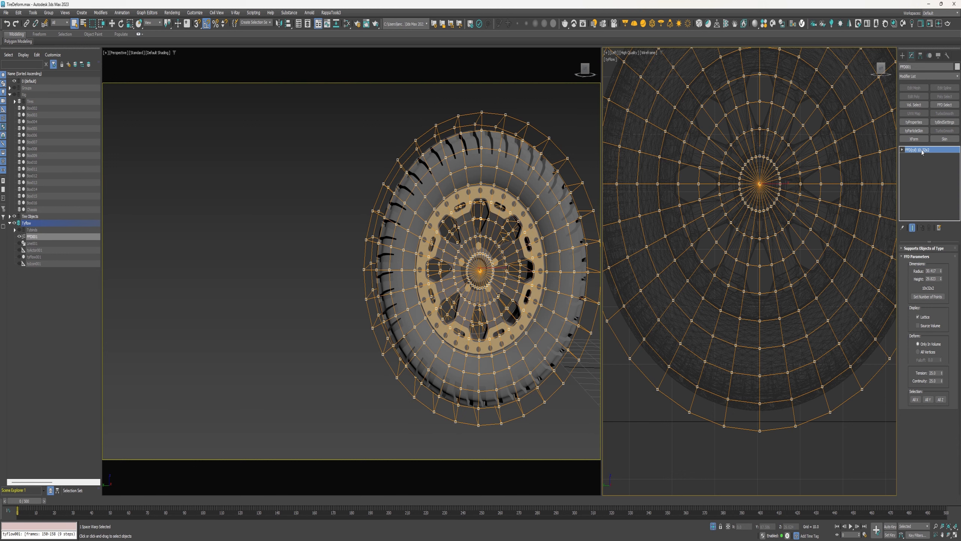
Select the lattice's bottom control points and move them upward to flatten the tire's contact patch
{"action": "key", "text": "w"}
{"action": "left_click_drag", "start_coordinate": [760, 420], "coordinate": [760, 415]}
{"action": "left_click_drag", "start_coordinate": [805, 443], "coordinate": [724, 420]}
{"action": "left_click_drag", "start_coordinate": [765, 415], "coordinate": [758, 386]}
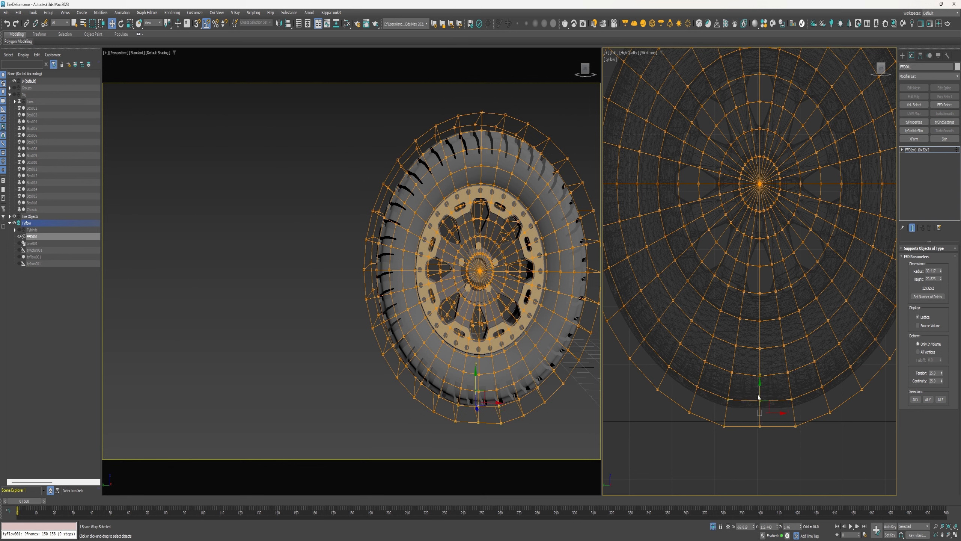
{"action": "left_click_drag", "start_coordinate": [758, 397], "coordinate": [758, 385]}
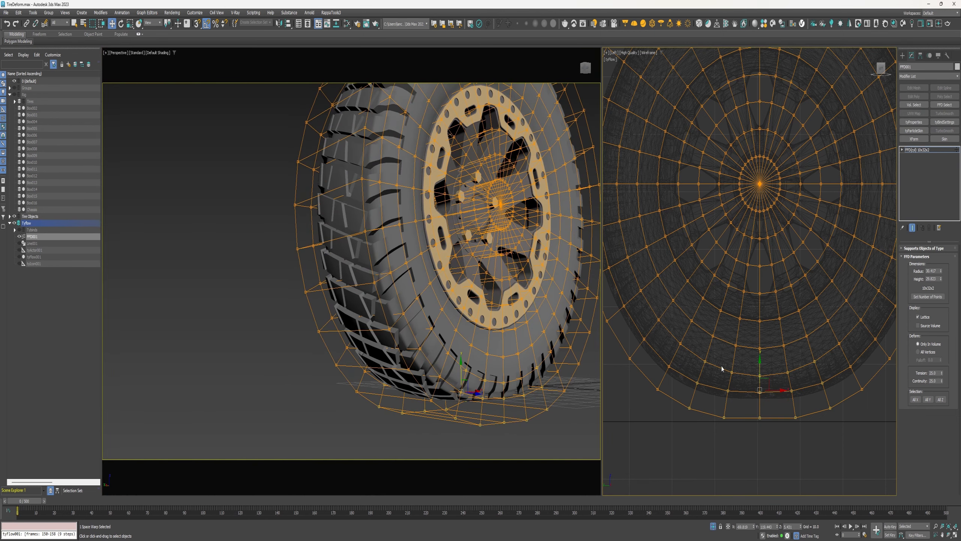
{"action": "left_click_drag", "start_coordinate": [772, 390], "coordinate": [753, 390]}
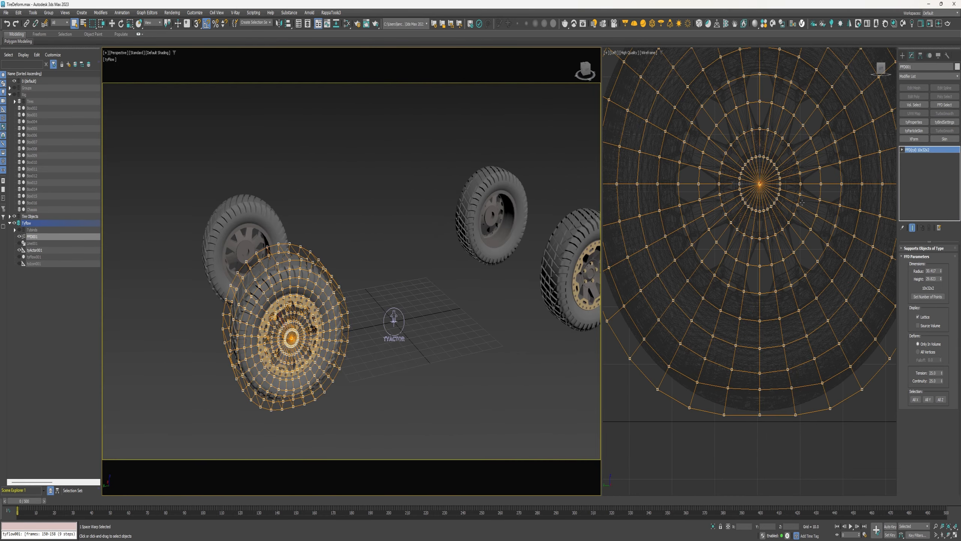
Copy the tire together with its FFD lattice and align the copy to the neighbouring wheel
{"action": "left_click", "coordinate": [310, 343], "text": "ctrl"}
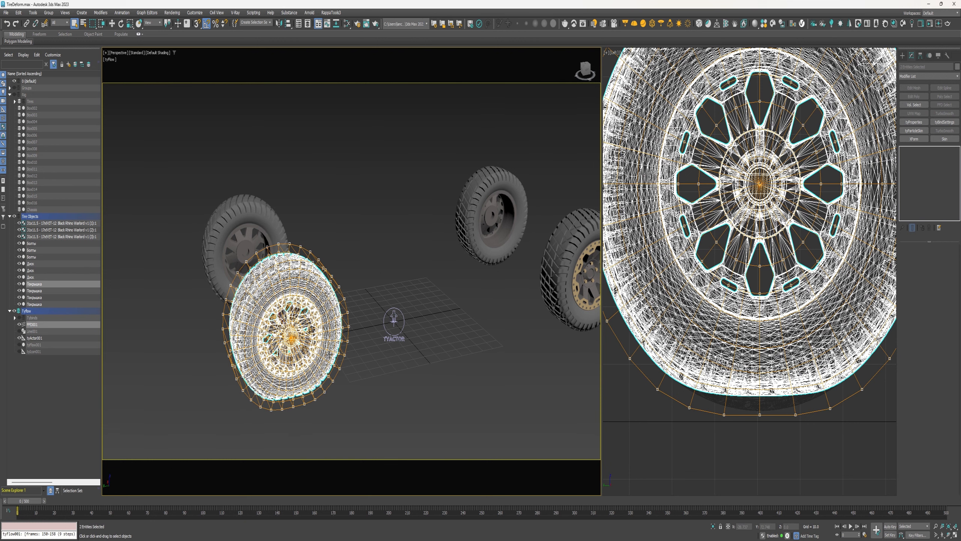
{"action": "key", "text": "w"}
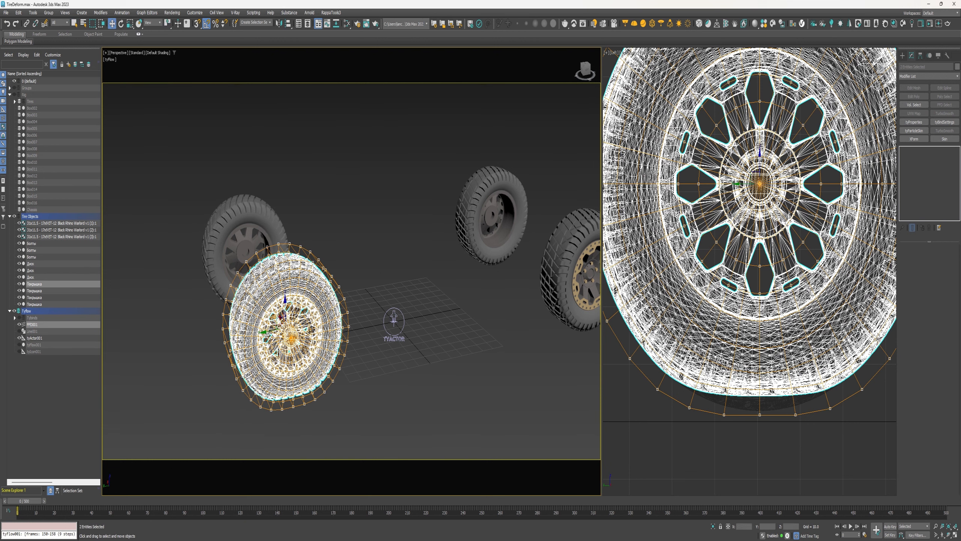
{"action": "left_click_drag", "start_coordinate": [269, 331], "coordinate": [484, 289], "text": "shift"}
{"action": "left_click", "coordinate": [480, 307]}
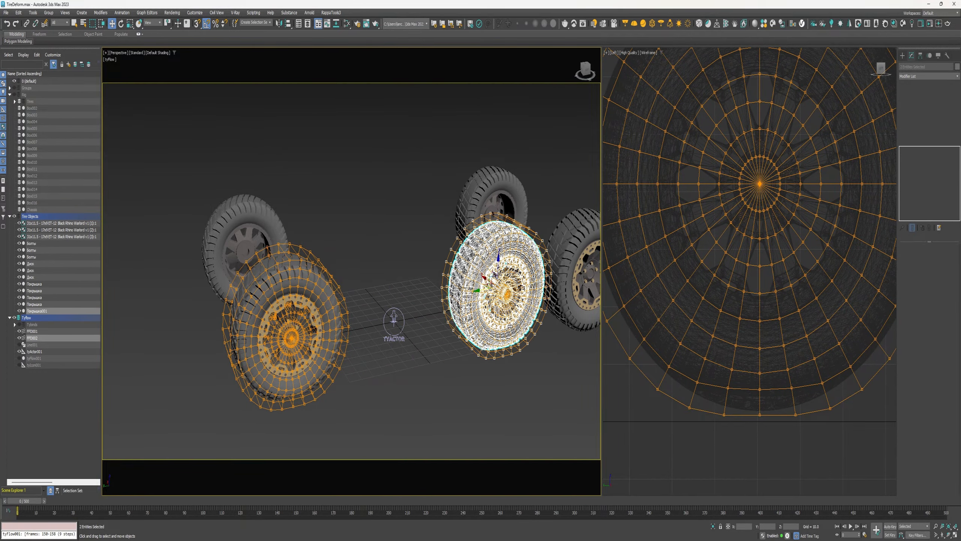
{"action": "middle_click_drag", "start_coordinate": [525, 314], "coordinate": [412, 356]}
{"action": "key", "text": "alt+a"}
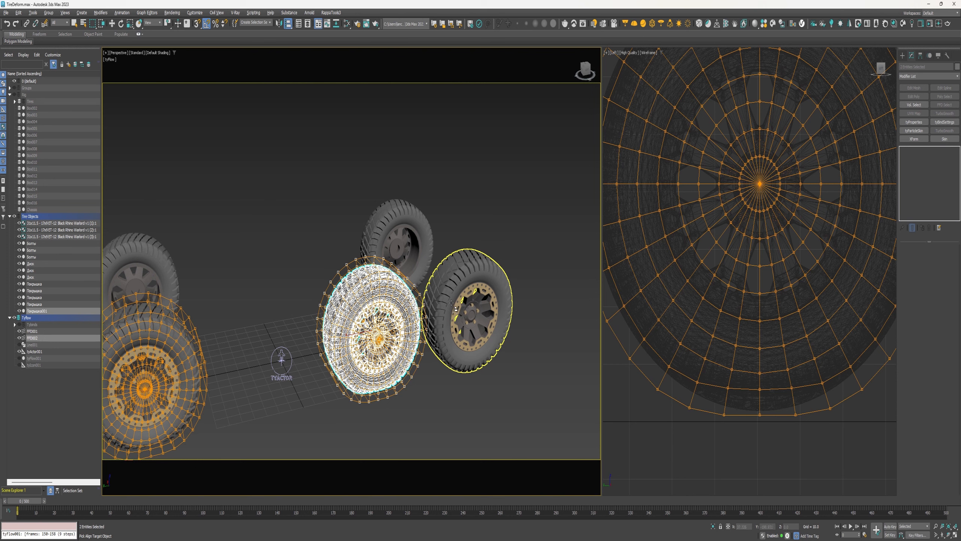
{"action": "left_click", "coordinate": [456, 306]}
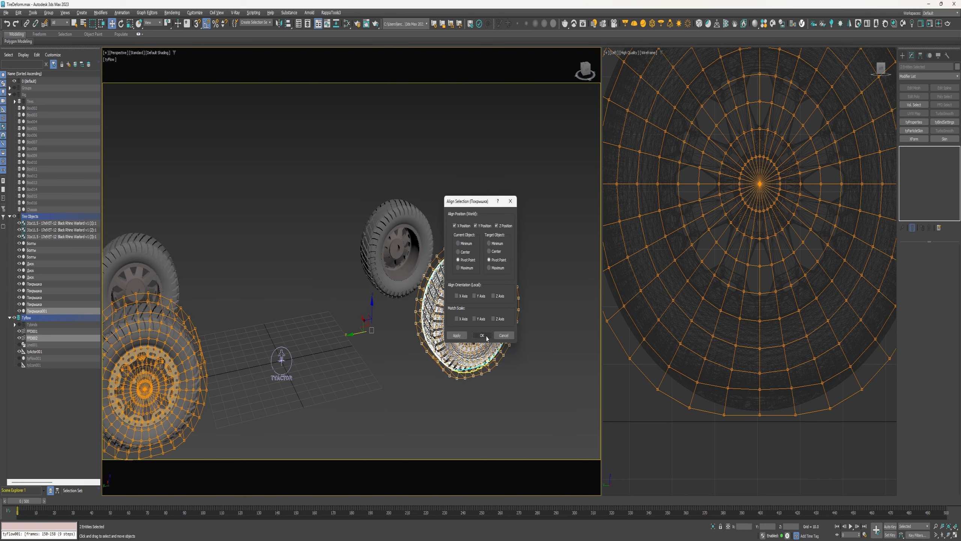
{"action": "left_click", "coordinate": [481, 336]}
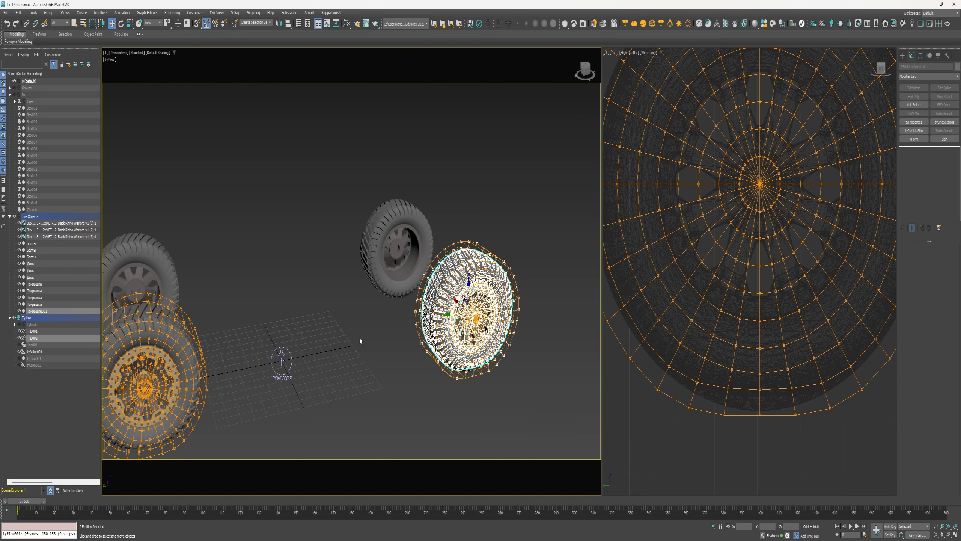
Copy the tire and its FFD lattice again and align this copy to the third wheel
{"action": "left_click", "coordinate": [56, 236]}
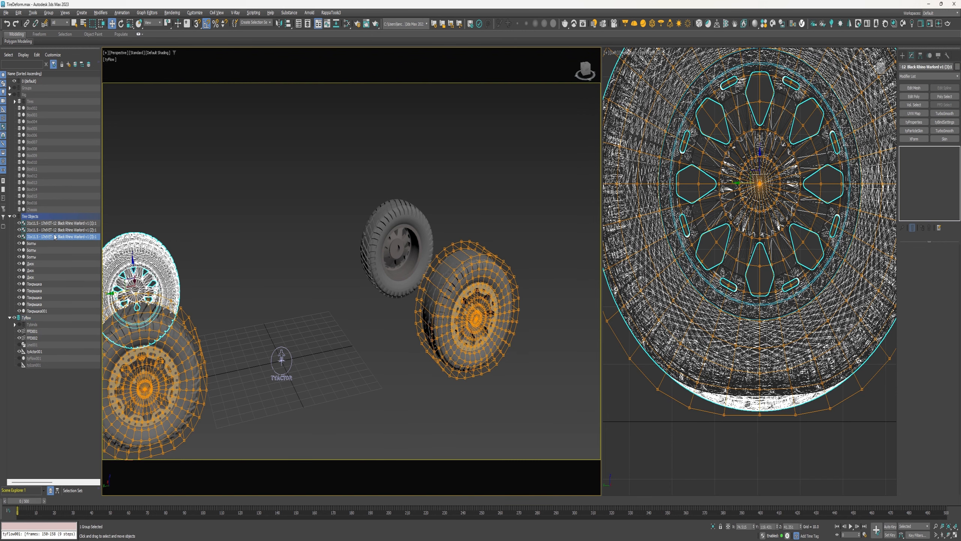
{"action": "left_click", "coordinate": [56, 229]}
{"action": "left_click", "coordinate": [56, 223]}
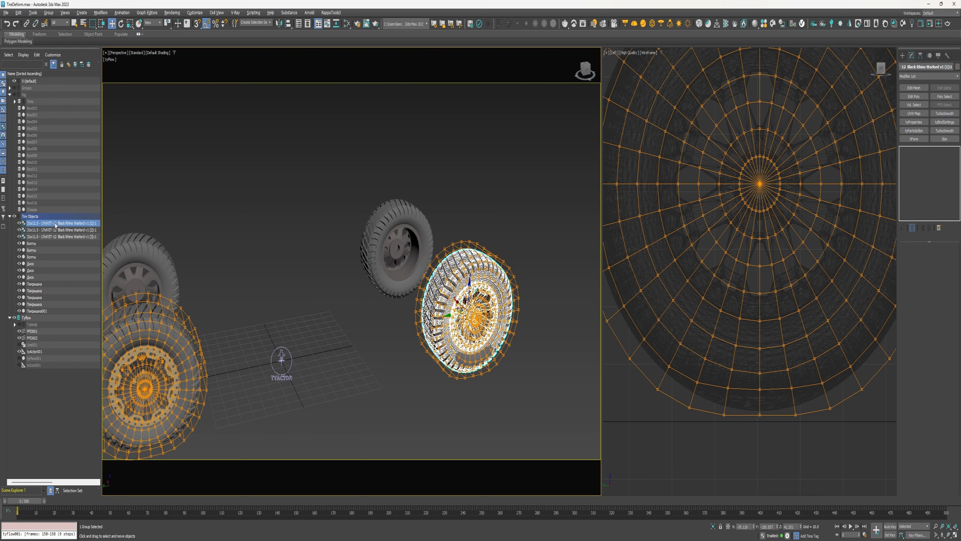
{"action": "key", "text": "ctrl+d"}
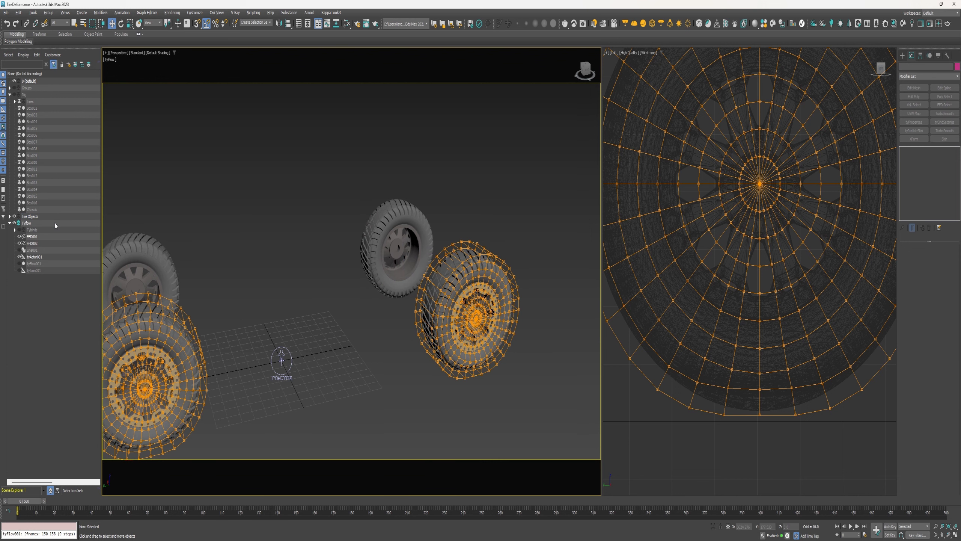
{"action": "left_click", "coordinate": [448, 363]}
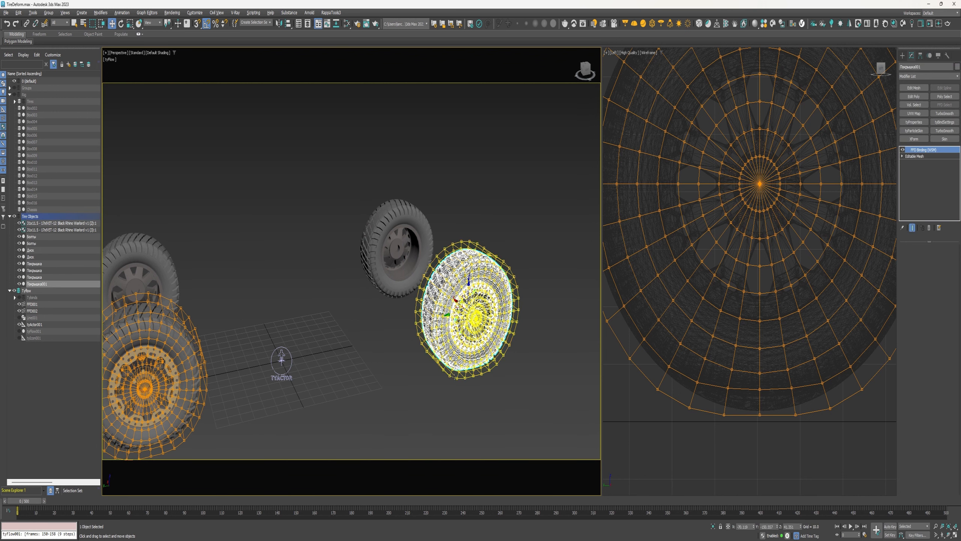
{"action": "left_click", "coordinate": [454, 376], "text": "ctrl"}
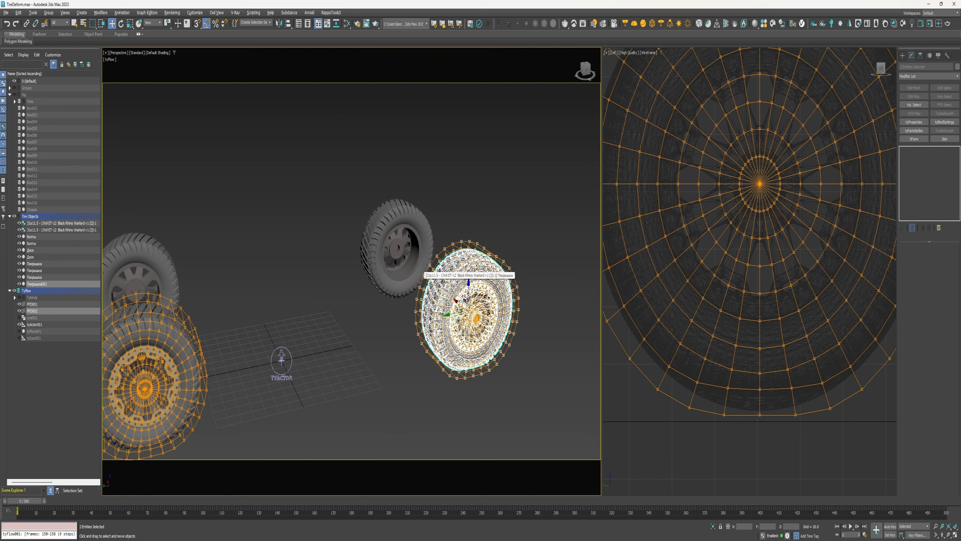
{"action": "mouse_move", "coordinate": [466, 301]}
{"action": "left_mouse_down", "text": "shift"}
{"action": "mouse_move", "coordinate": [401, 246]}
{"action": "mouse_move", "coordinate": [383, 261]}
{"action": "mouse_move", "coordinate": [355, 263]}
{"action": "left_mouse_up", "text": "shift"}
{"action": "left_click", "coordinate": [481, 306]}
{"action": "key", "text": "e"}
{"action": "middle_click_drag", "start_coordinate": [374, 259], "coordinate": [399, 253], "text": "alt"}
{"action": "key", "text": "alt+a"}
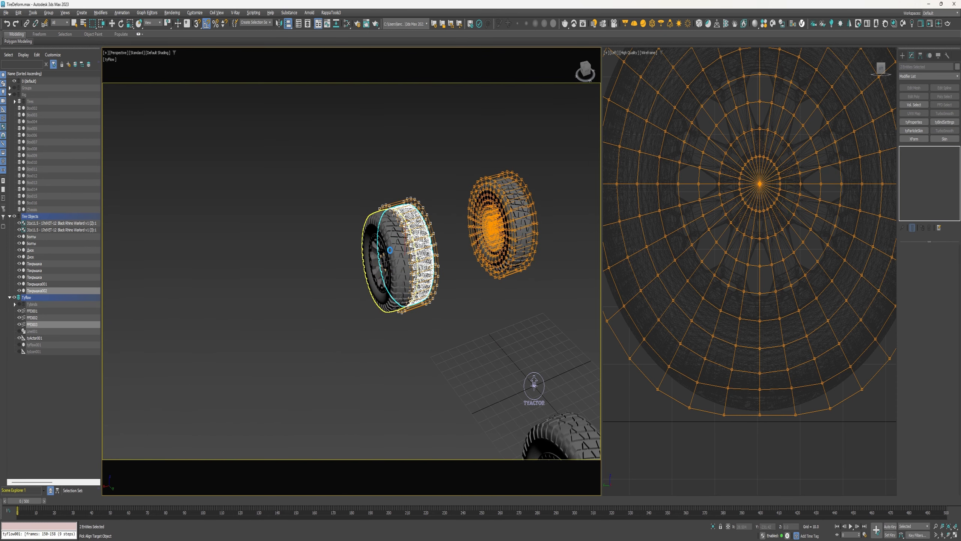
{"action": "left_click", "coordinate": [389, 250]}
{"action": "left_click", "coordinate": [485, 334]}
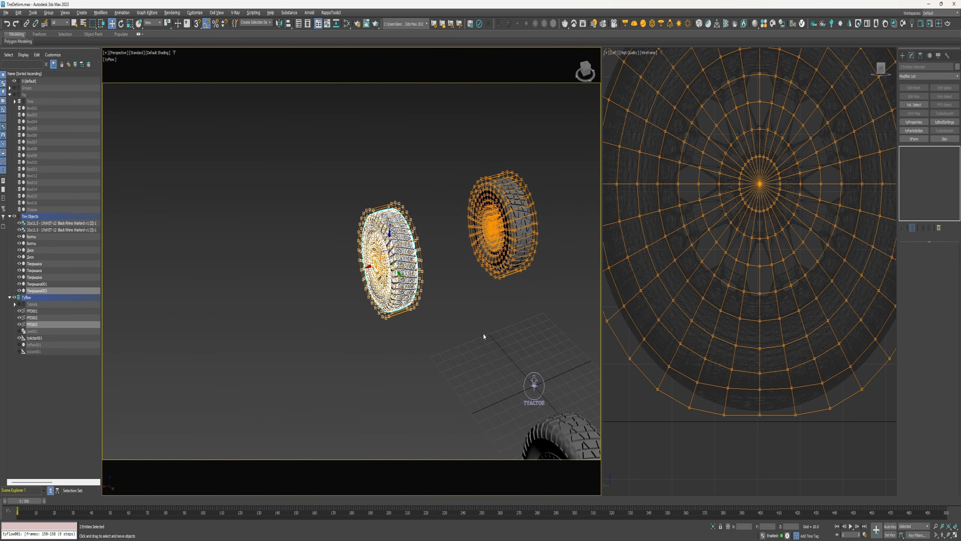
Copy a tire with its FFD lattice once more and align it to the fourth wheel
{"action": "left_click", "coordinate": [63, 224]}
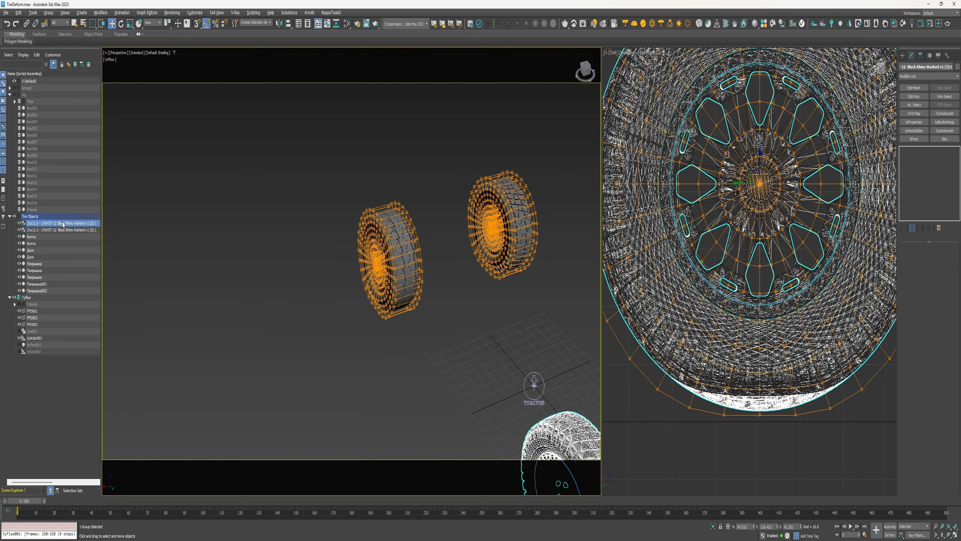
{"action": "left_click", "coordinate": [146, 234]}
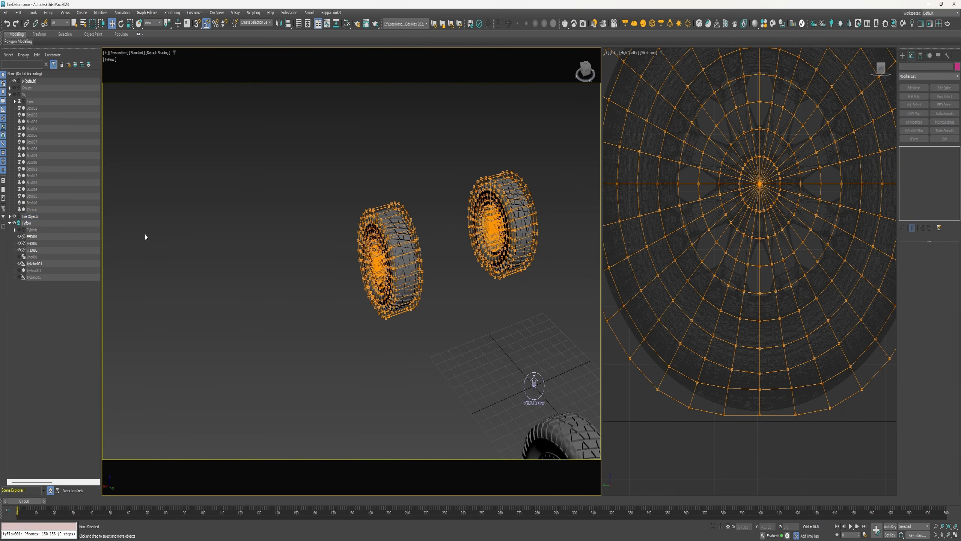
{"action": "left_click", "coordinate": [404, 303]}
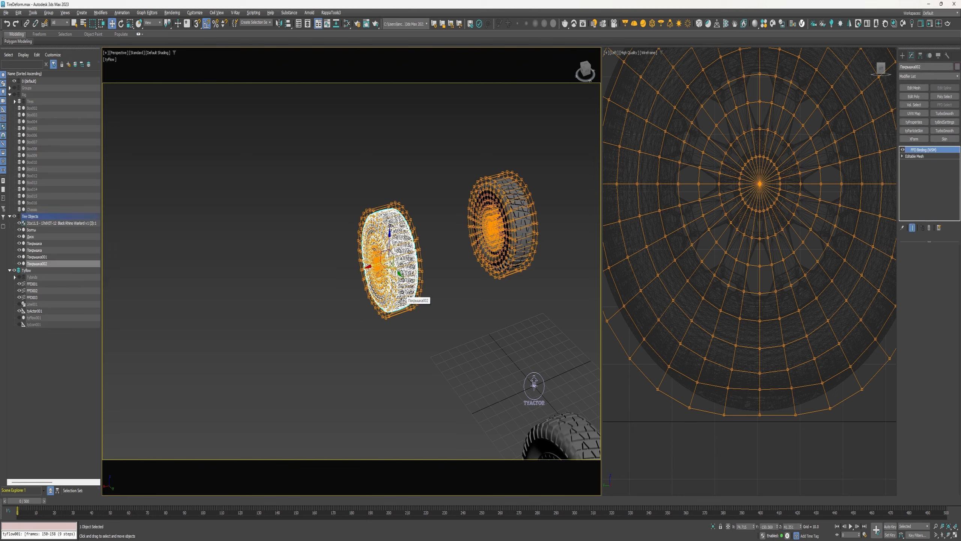
{"action": "left_click", "coordinate": [397, 314], "text": "ctrl"}
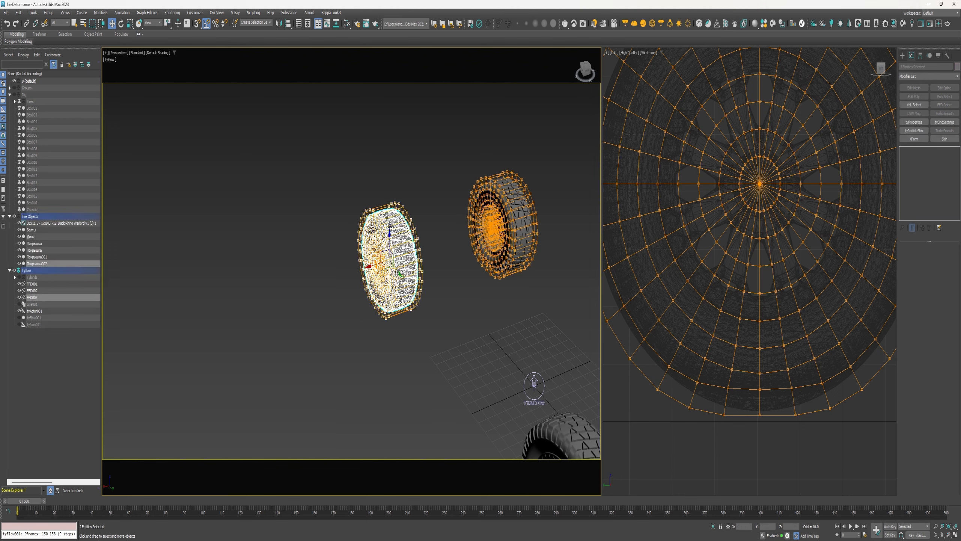
{"action": "mouse_move", "coordinate": [396, 277]}
{"action": "left_mouse_down", "text": "shift"}
{"action": "mouse_move", "coordinate": [440, 292]}
{"action": "mouse_move", "coordinate": [450, 344]}
{"action": "left_mouse_up", "text": "shift"}
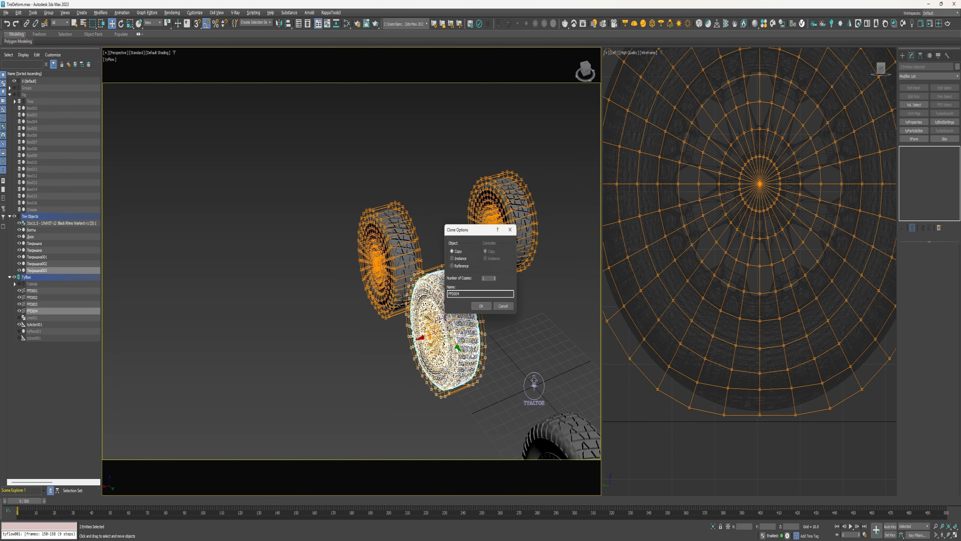
{"action": "left_click", "coordinate": [481, 307]}
{"action": "middle_click_drag", "start_coordinate": [481, 316], "coordinate": [407, 243]}
{"action": "key", "text": "alt+a"}
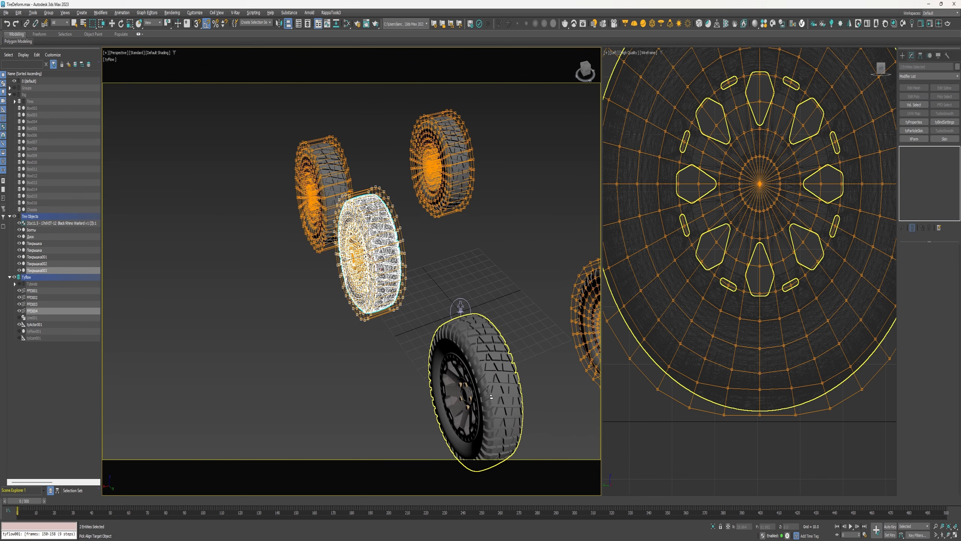
{"action": "left_click", "coordinate": [487, 391]}
{"action": "left_click", "coordinate": [482, 335]}
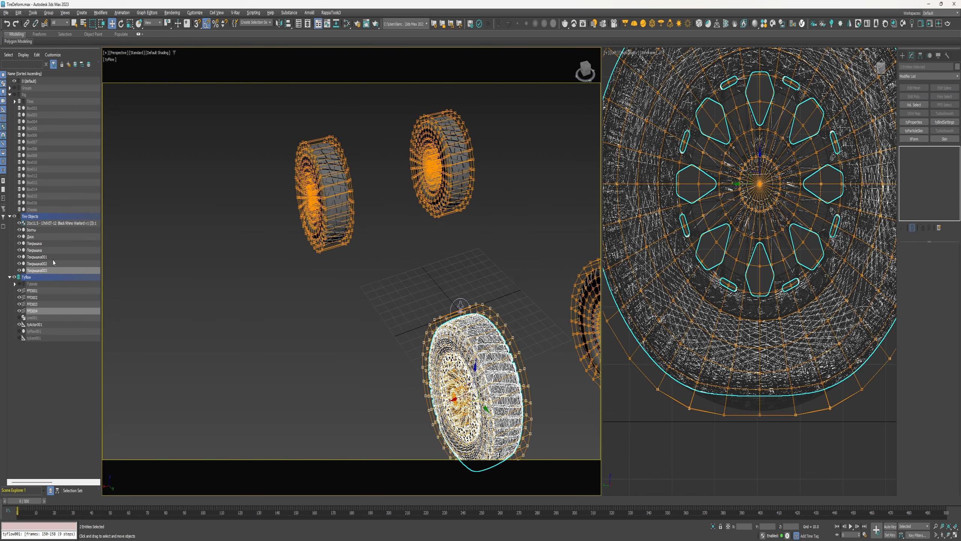
Delete the leftover original wheel group and hide all four FFD space warps
{"action": "left_click", "coordinate": [44, 224]}
{"action": "key", "text": "Delete"}
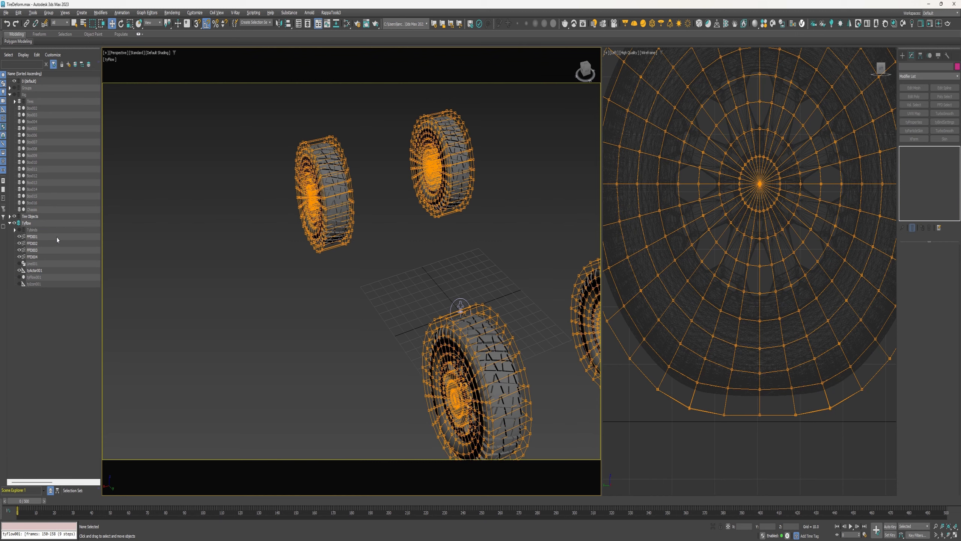
{"action": "middle_click_drag", "start_coordinate": [369, 298], "coordinate": [289, 266], "text": "alt"}
{"action": "scroll", "coordinate": [313, 272], "scroll_direction": "down", "scroll_amount": 2}
{"action": "scroll", "coordinate": [319, 270], "scroll_direction": "down", "scroll_amount": 3}
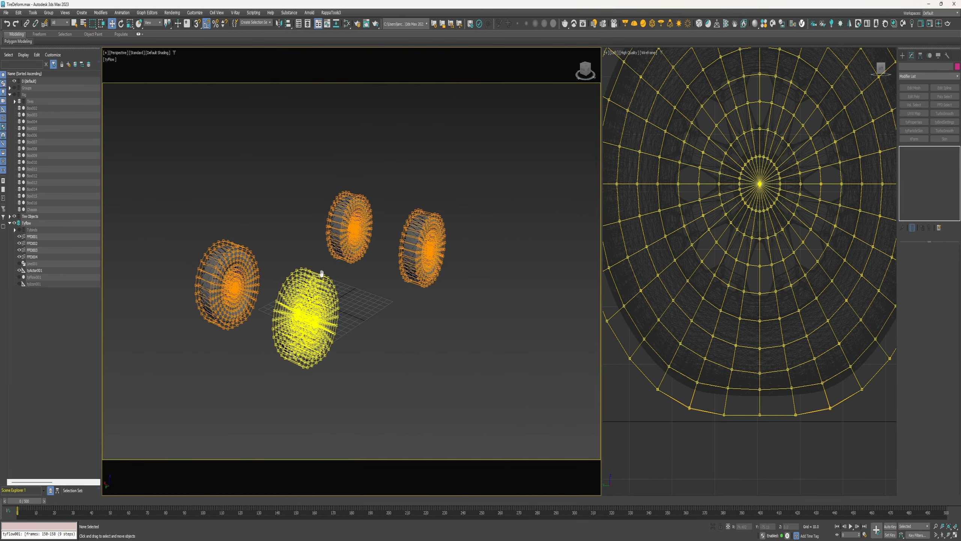
{"action": "left_click", "coordinate": [33, 236]}
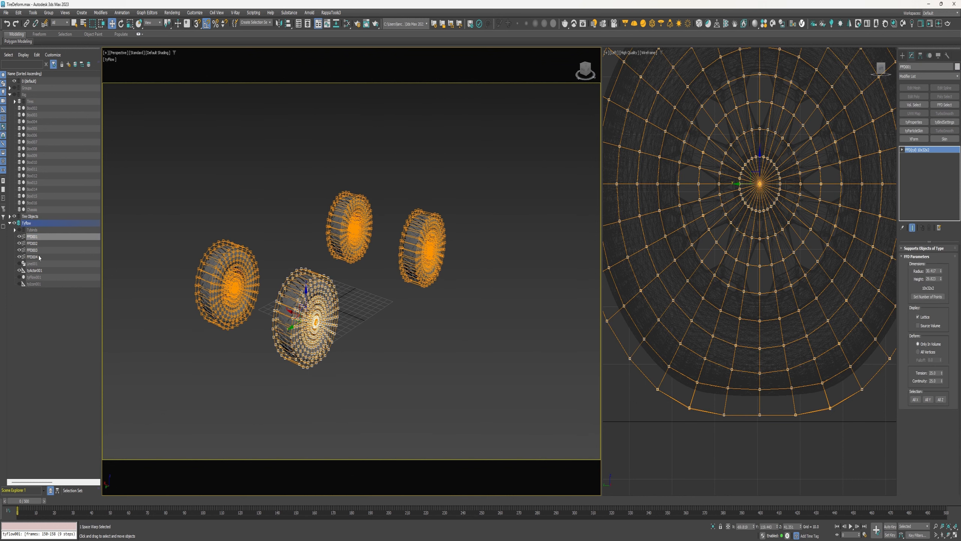
{"action": "left_click", "coordinate": [39, 255], "text": "shift"}
{"action": "left_click", "coordinate": [20, 237]}
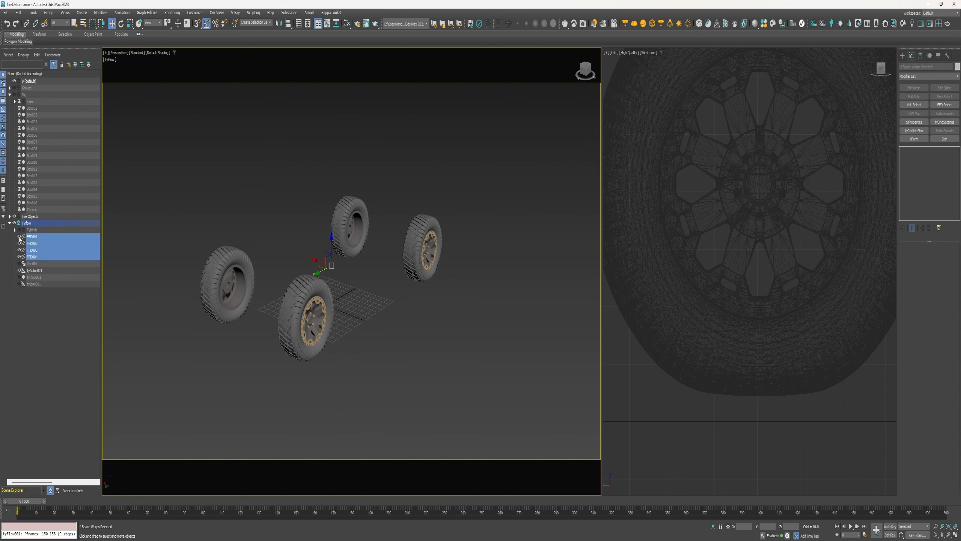
Add a tyParticleSkin modifier to all four tires and pick tyFlow001 as its particle skin source
{"action": "left_click", "coordinate": [340, 372]}
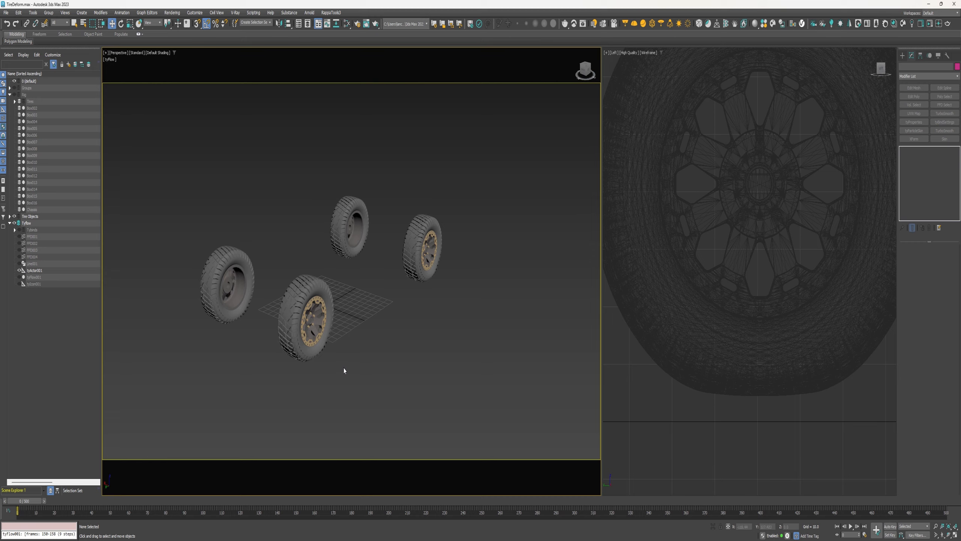
{"action": "left_click", "coordinate": [319, 342]}
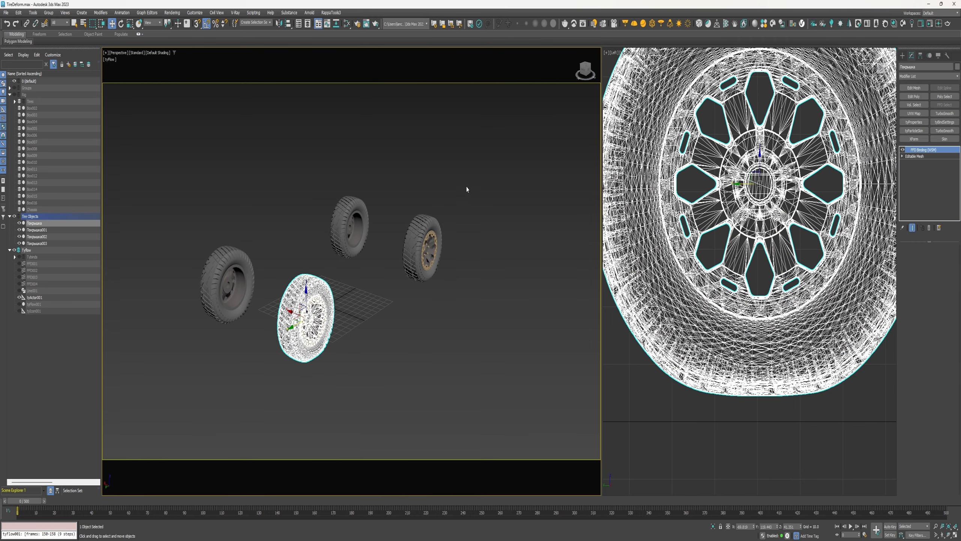
{"action": "left_click_drag", "start_coordinate": [467, 189], "coordinate": [211, 377]}
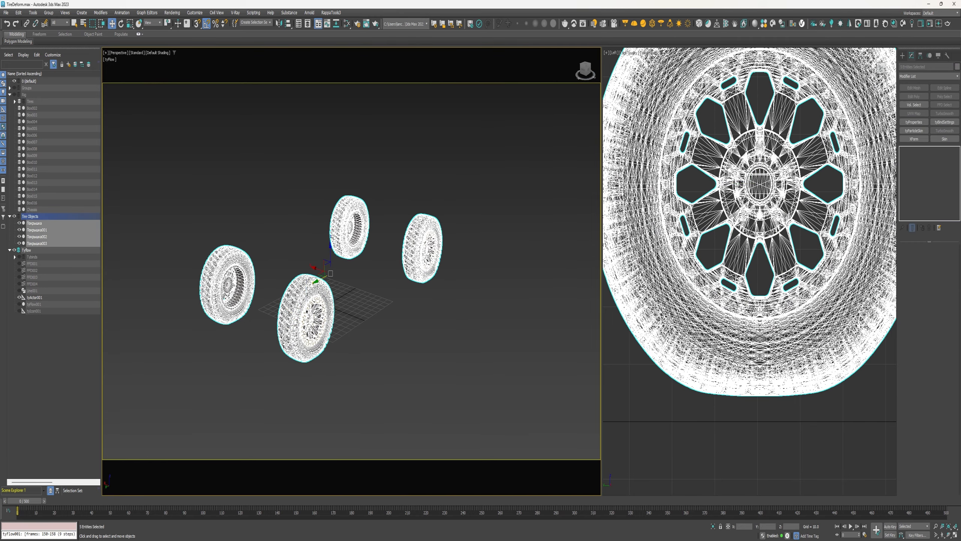
{"action": "left_click", "coordinate": [914, 131]}
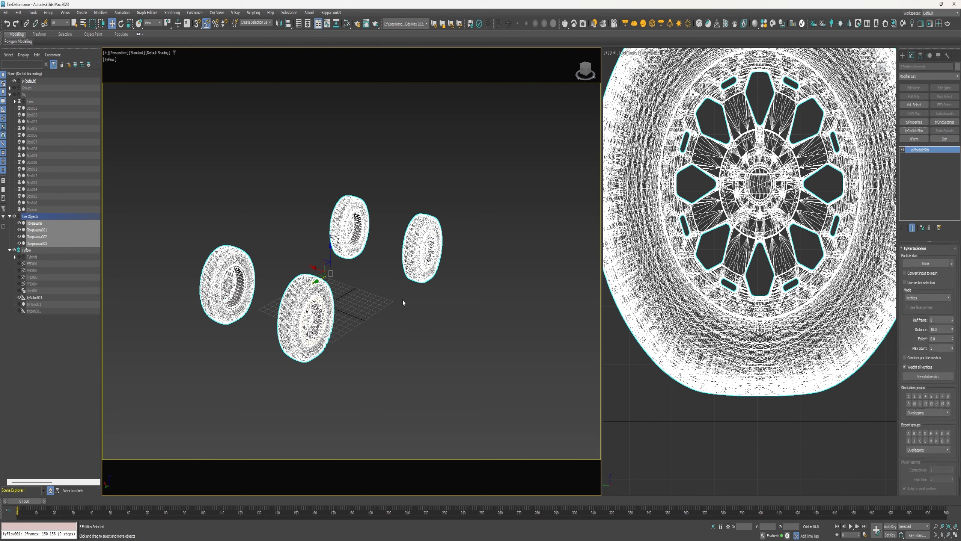
{"action": "left_click", "coordinate": [926, 263]}
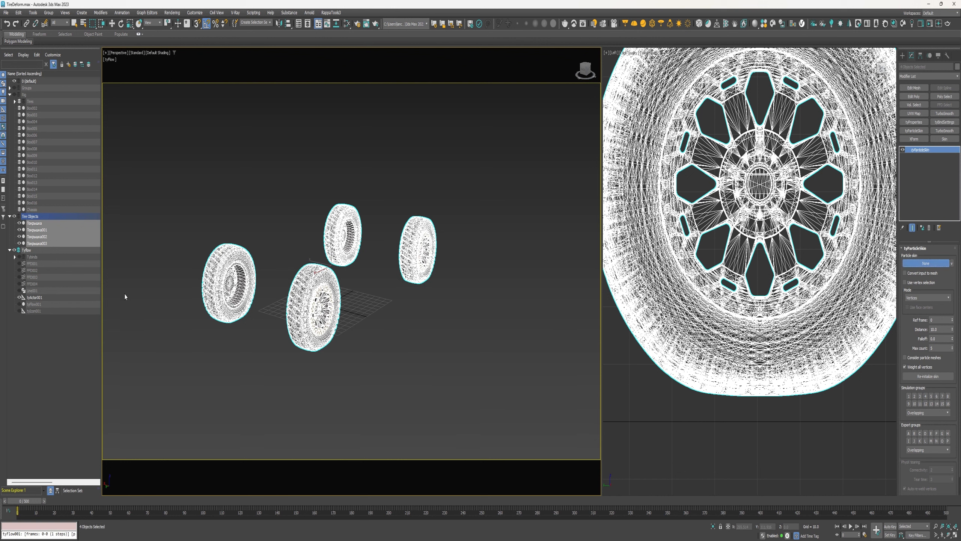
{"action": "left_click", "coordinate": [34, 306]}
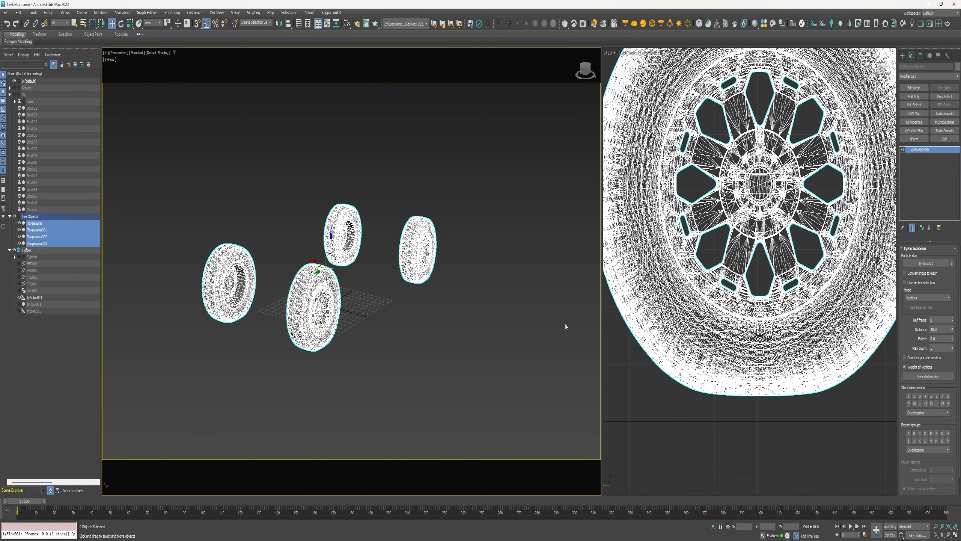
Set a simulation group for the tires' particle skin and make the tyParticleSkin modifier unique
{"action": "scroll", "coordinate": [918, 318], "scroll_direction": "down", "scroll_amount": 2}
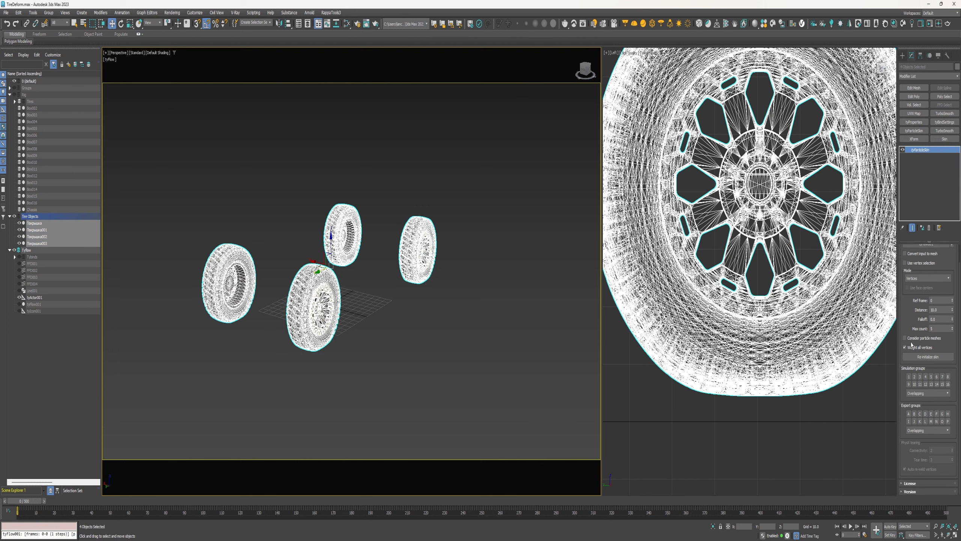
{"action": "left_click", "coordinate": [920, 377]}
{"action": "scroll", "coordinate": [918, 328], "scroll_direction": "up", "scroll_amount": 2}
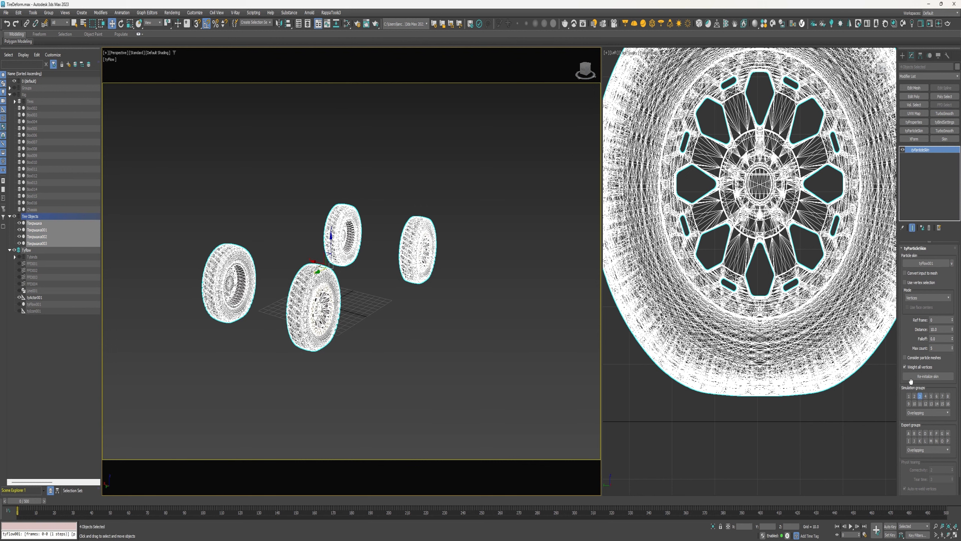
{"action": "left_click", "coordinate": [922, 228]}
Give the tyParticleSkin modifier of each remaining tire its own simulation group
{"action": "left_click", "coordinate": [502, 283]}
{"action": "left_click", "coordinate": [418, 250]}
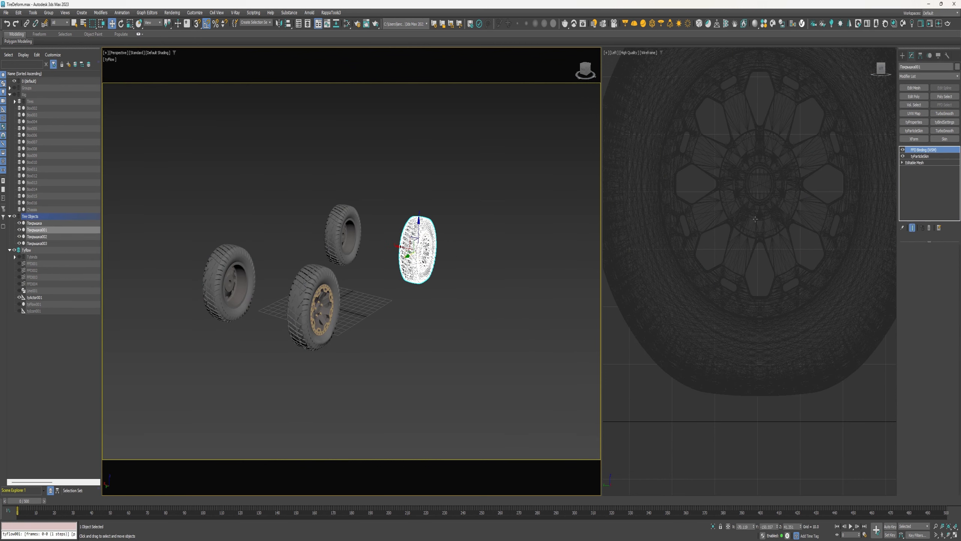
{"action": "left_click", "coordinate": [343, 234]}
{"action": "left_click", "coordinate": [921, 155]}
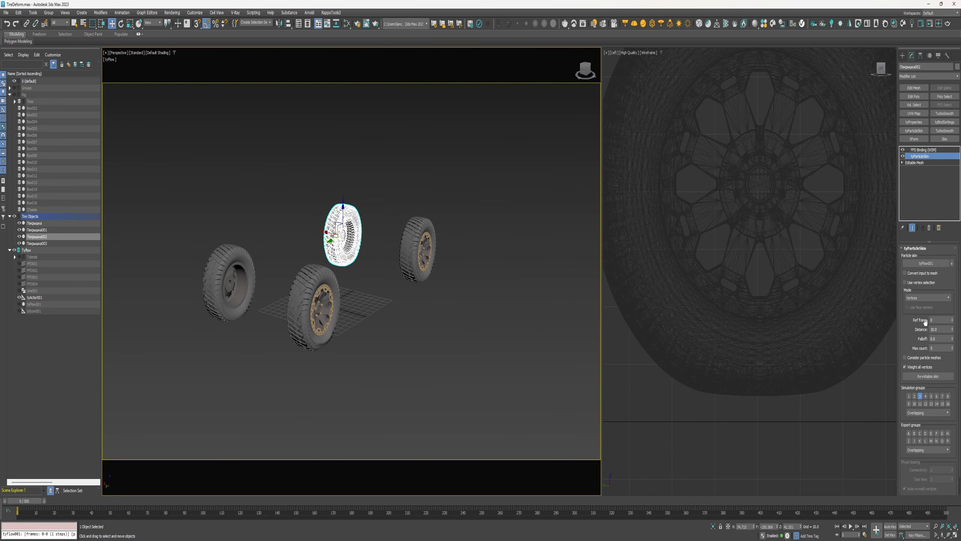
{"action": "left_click", "coordinate": [924, 376]}
{"action": "left_click", "coordinate": [923, 368]}
{"action": "left_click", "coordinate": [228, 282]}
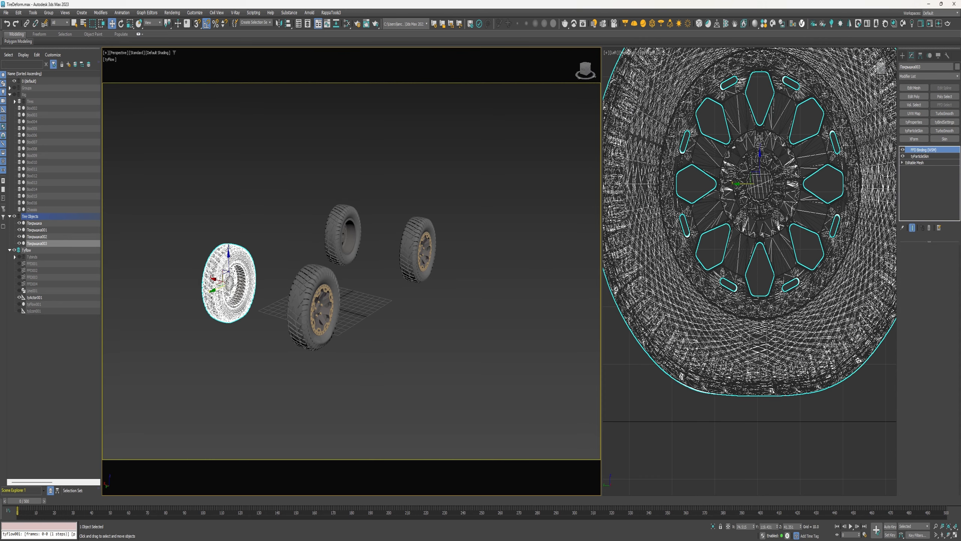
{"action": "left_click", "coordinate": [920, 155]}
{"action": "left_click", "coordinate": [922, 377]}
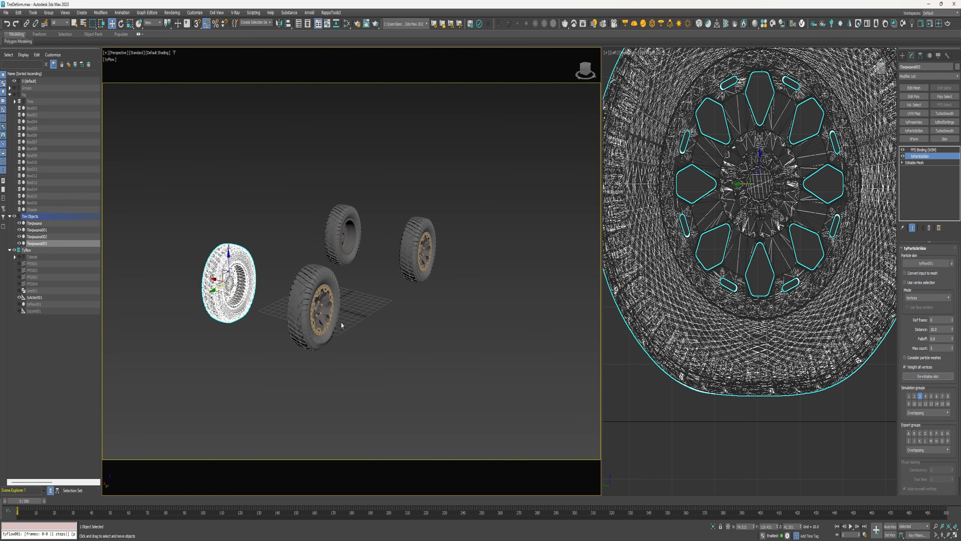
{"action": "left_click", "coordinate": [336, 321]}
{"action": "left_click", "coordinate": [920, 156]}
{"action": "left_click", "coordinate": [927, 376]}
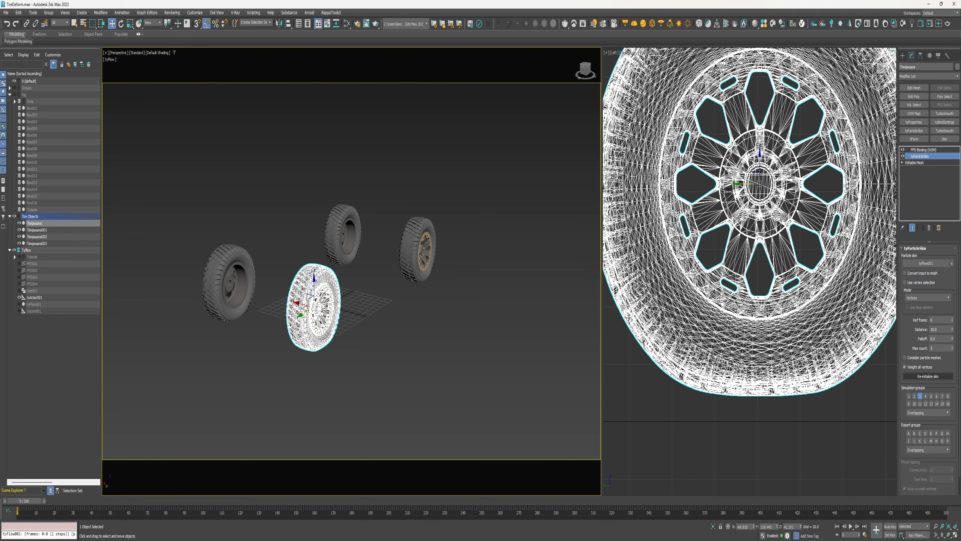
Unhide the tyFlow001 object so the vehicle simulation shows in the viewport
{"action": "left_click", "coordinate": [36, 304]}
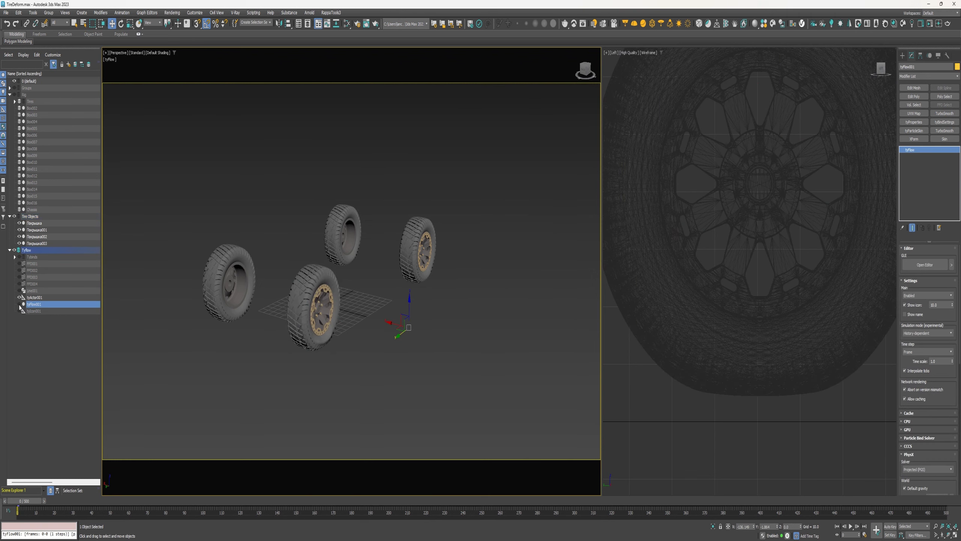
{"action": "left_click", "coordinate": [19, 304]}
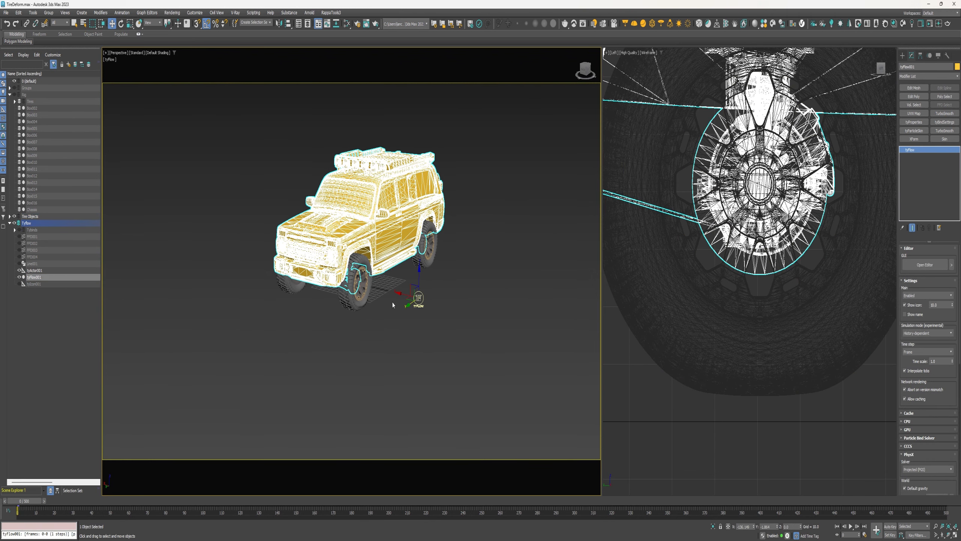
{"action": "left_click", "coordinate": [451, 291]}
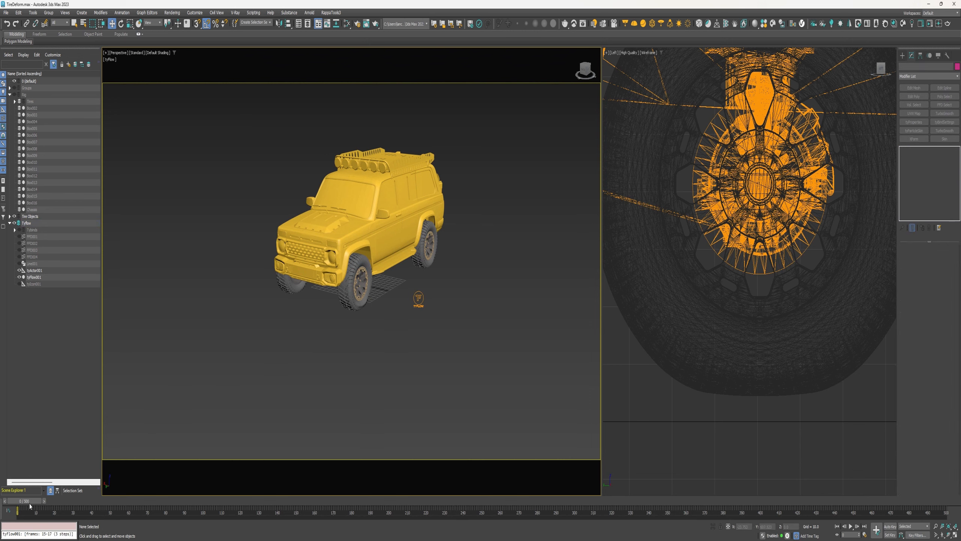
Scrub the timeline and orbit around the vehicle to preview the simulated tires
{"action": "left_click_drag", "start_coordinate": [34, 502], "coordinate": [93, 507]}
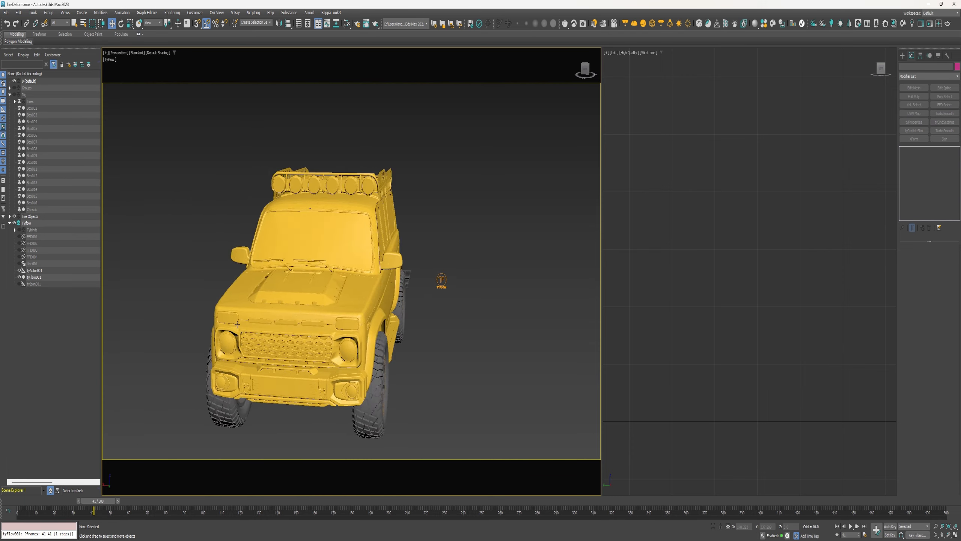
{"action": "mouse_move", "coordinate": [237, 325]}
{"action": "middle_mouse_down", "text": "alt"}
{"action": "mouse_move", "coordinate": [246, 319]}
{"action": "mouse_move", "coordinate": [223, 330]}
{"action": "middle_mouse_up", "text": "alt"}
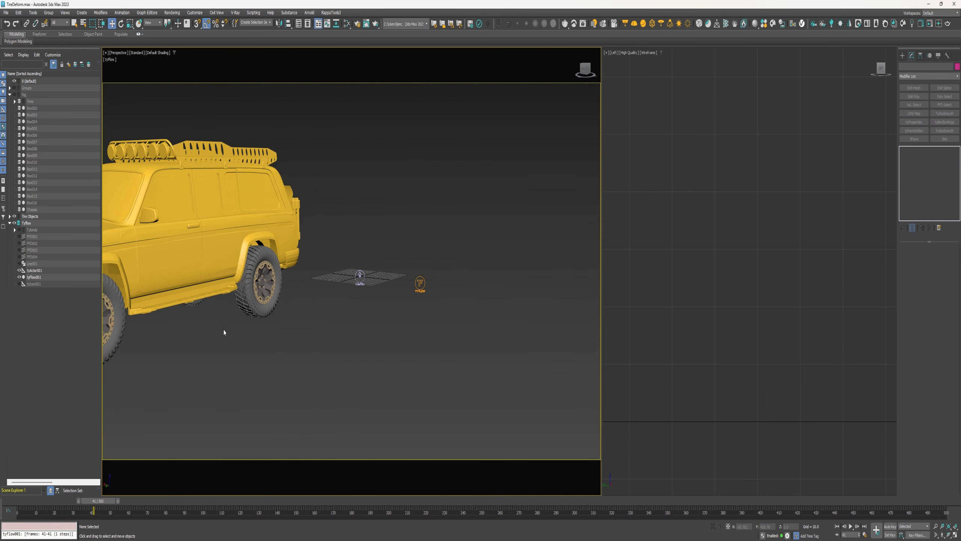
{"action": "middle_click_drag", "start_coordinate": [370, 323], "coordinate": [331, 360]}
{"action": "middle_click_drag", "start_coordinate": [334, 316], "coordinate": [325, 327]}
{"action": "scroll", "coordinate": [289, 354], "scroll_direction": "down", "scroll_amount": 3}
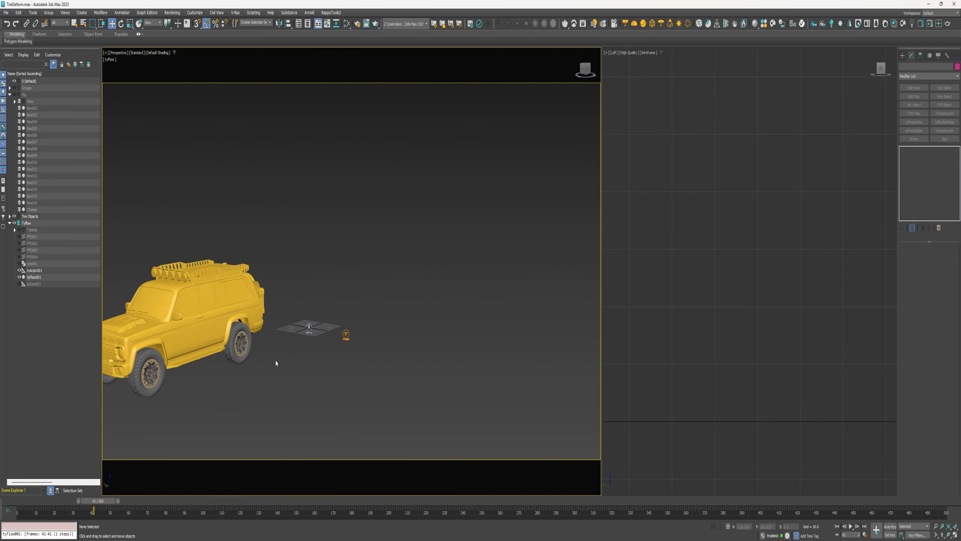
{"action": "left_click_drag", "start_coordinate": [93, 501], "coordinate": [21, 500]}
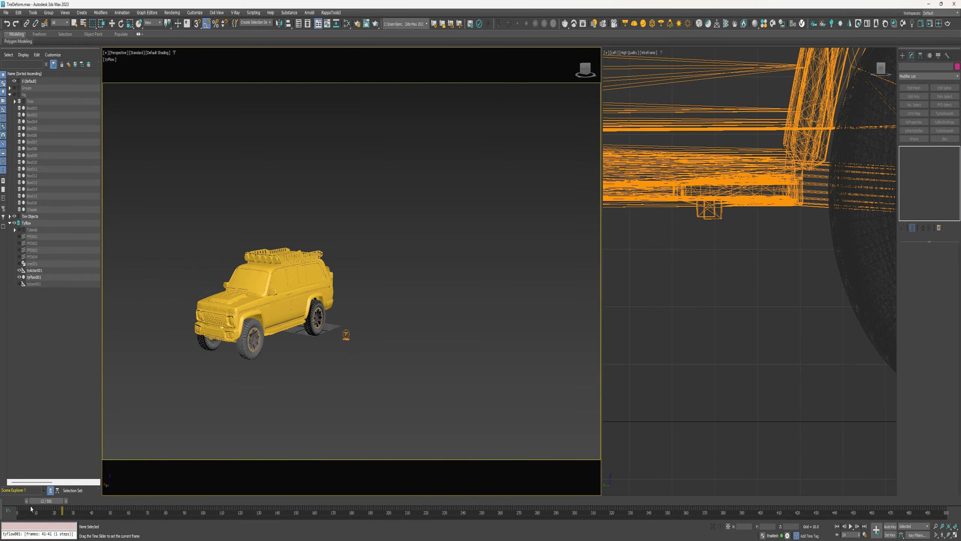
{"action": "scroll", "coordinate": [343, 321], "scroll_direction": "up", "scroll_amount": 4}
{"action": "middle_click_drag", "start_coordinate": [342, 321], "coordinate": [327, 334]}
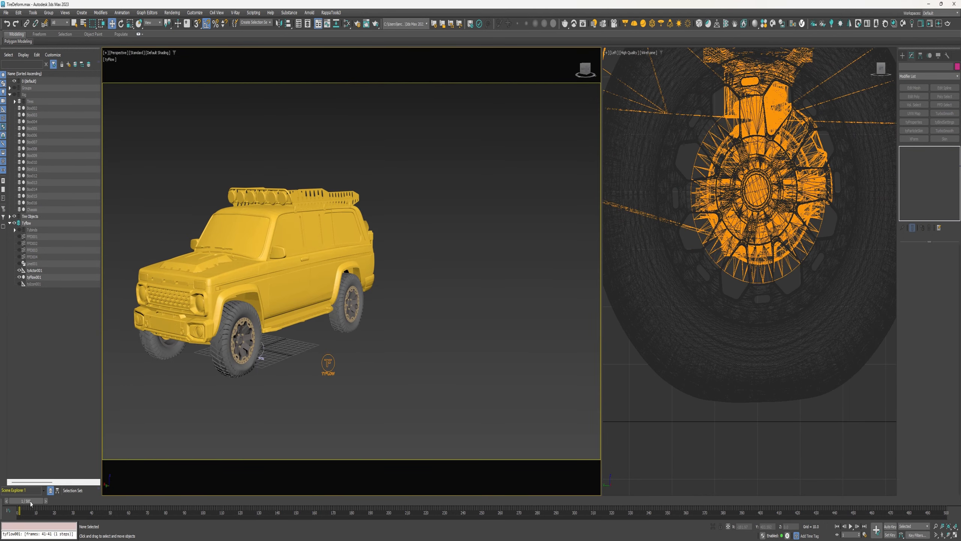
{"action": "mouse_move", "coordinate": [32, 501]}
{"action": "left_mouse_down"}
{"action": "mouse_move", "coordinate": [52, 508]}
{"action": "mouse_move", "coordinate": [23, 509]}
{"action": "mouse_move", "coordinate": [50, 501]}
{"action": "left_mouse_up"}
{"action": "key", "text": "w"}
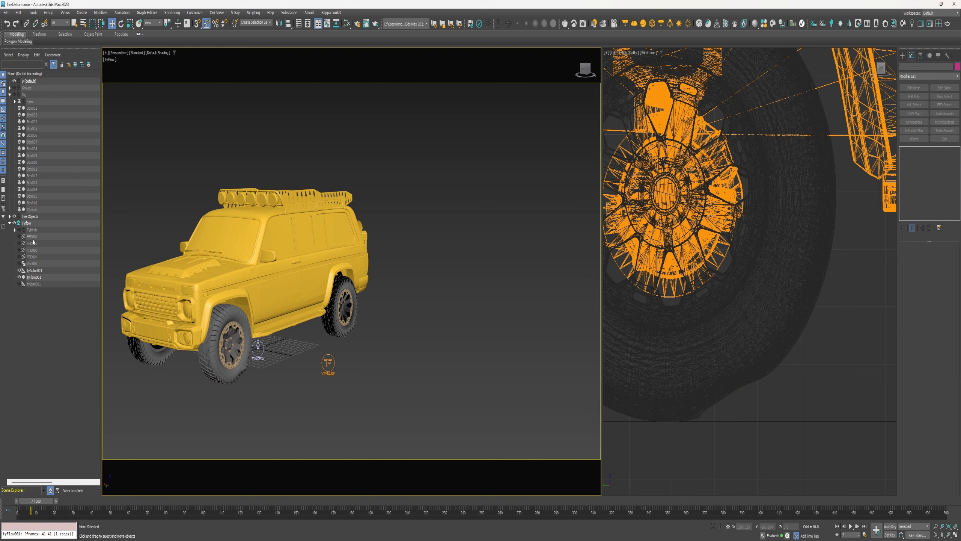
Unhide the four FFD space warps and return the time slider to frame 0
{"action": "left_click_drag", "start_coordinate": [19, 237], "coordinate": [19, 257]}
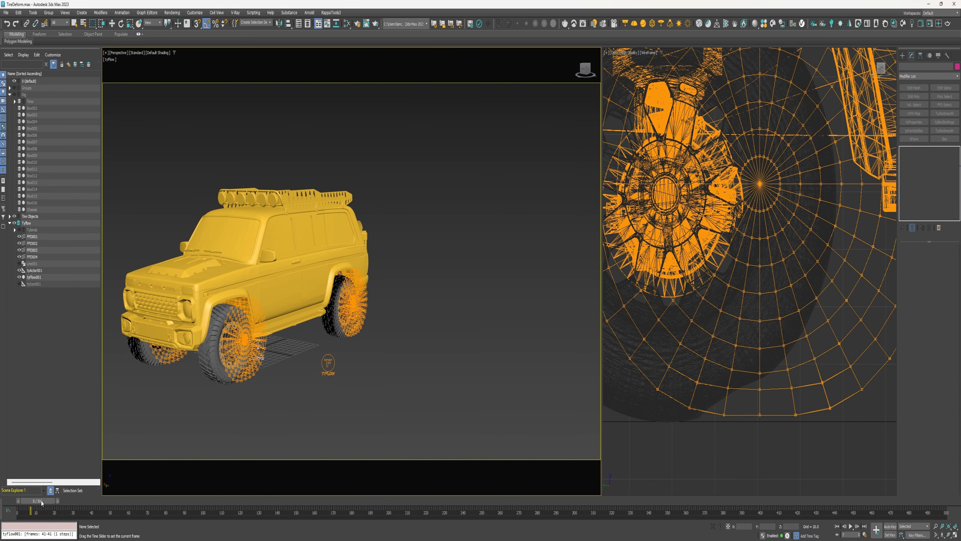
{"action": "left_click_drag", "start_coordinate": [40, 501], "coordinate": [1, 510]}
{"action": "key", "text": "w"}
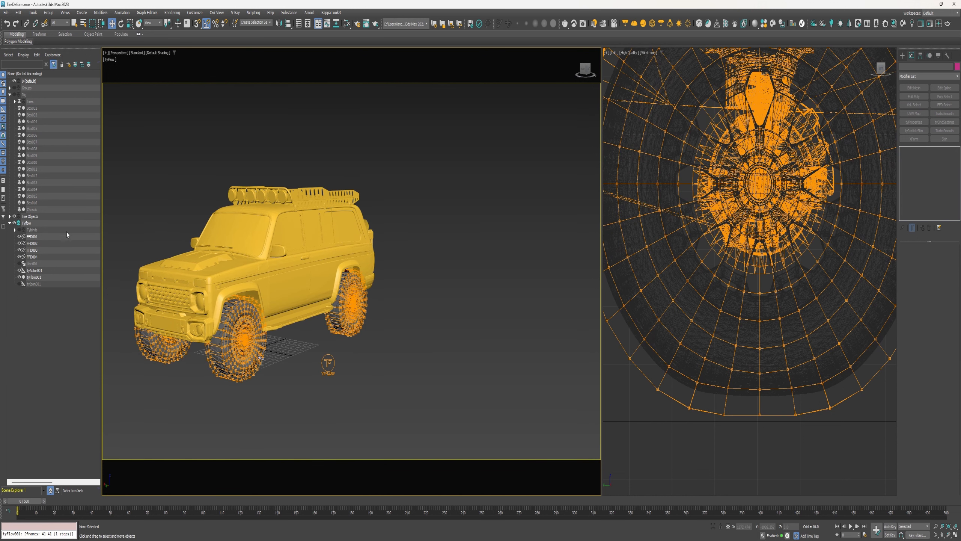
Isolate the rig boxes by showing the Rig layer and hiding tyFlow001, the FFD space warps and tire objects
{"action": "left_click", "coordinate": [19, 277]}
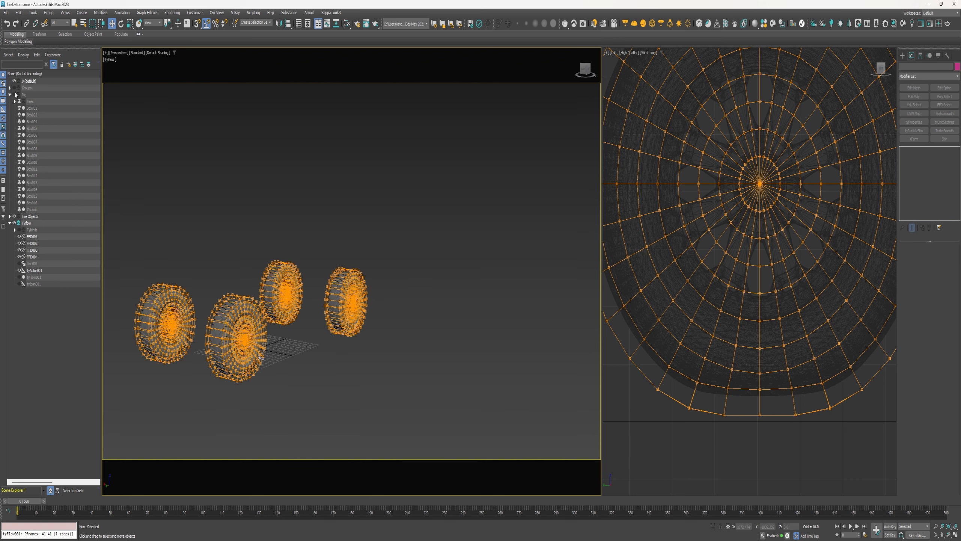
{"action": "left_click", "coordinate": [14, 95]}
{"action": "left_click", "coordinate": [33, 237]}
{"action": "left_click", "coordinate": [27, 255], "text": "shift"}
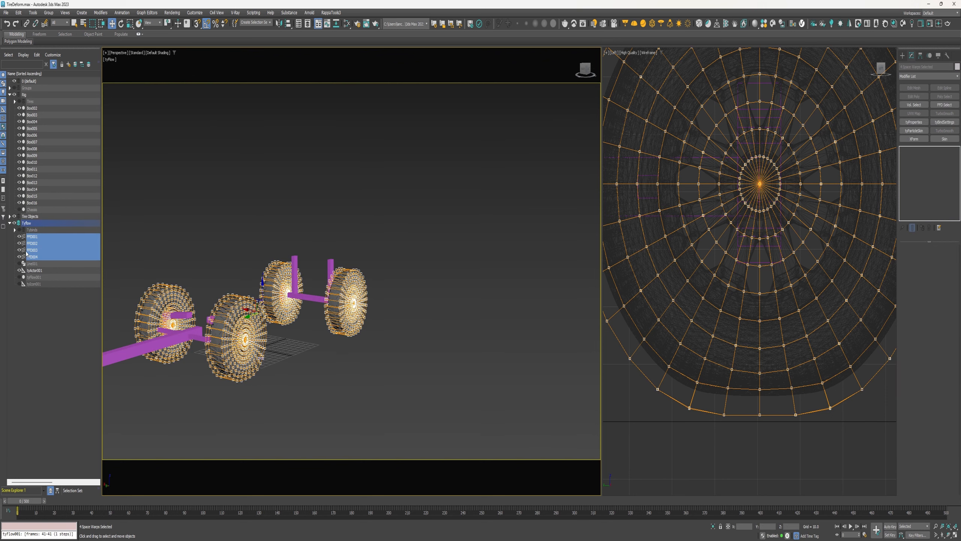
{"action": "left_click", "coordinate": [19, 237]}
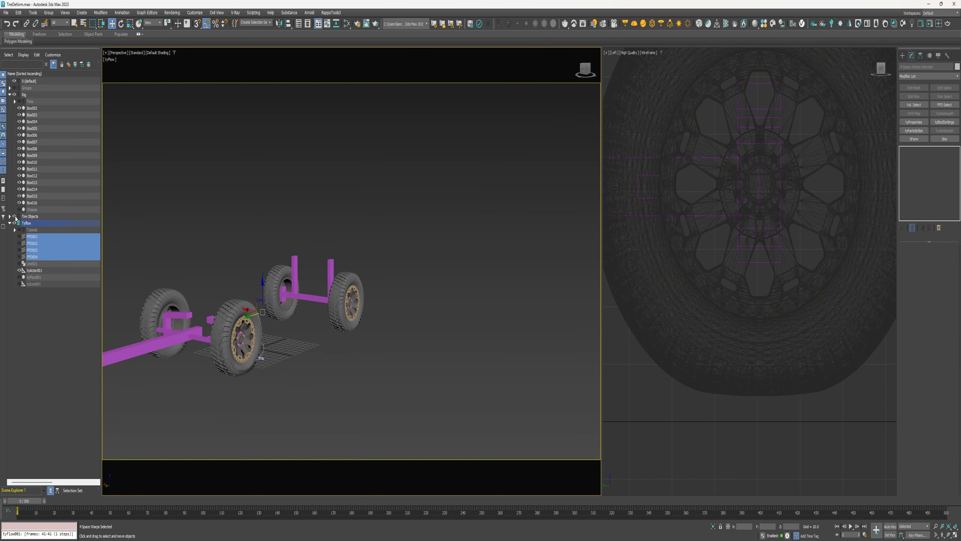
{"action": "left_click", "coordinate": [14, 216]}
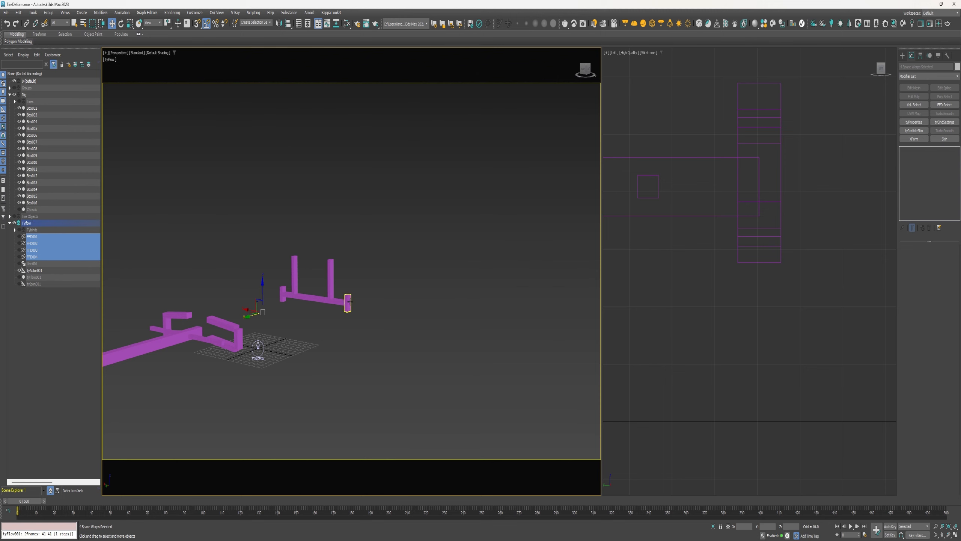
Add a tyProperties modifier with a custom float channel to the four wheel-hub boxes of the rig
{"action": "left_click", "coordinate": [348, 302]}
{"action": "left_click", "coordinate": [283, 294], "text": "ctrl"}
{"action": "left_click", "coordinate": [238, 339], "text": "ctrl"}
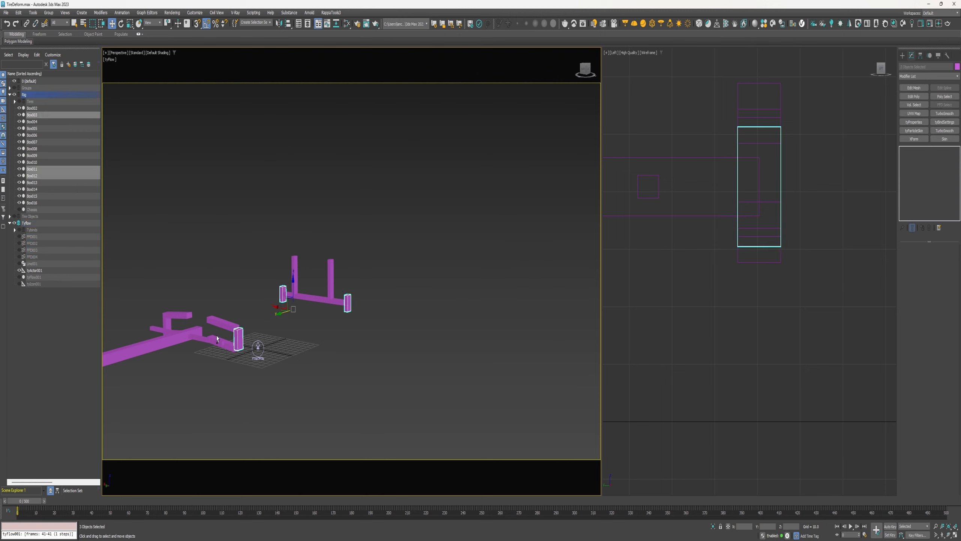
{"action": "left_click", "coordinate": [167, 324], "text": "ctrl"}
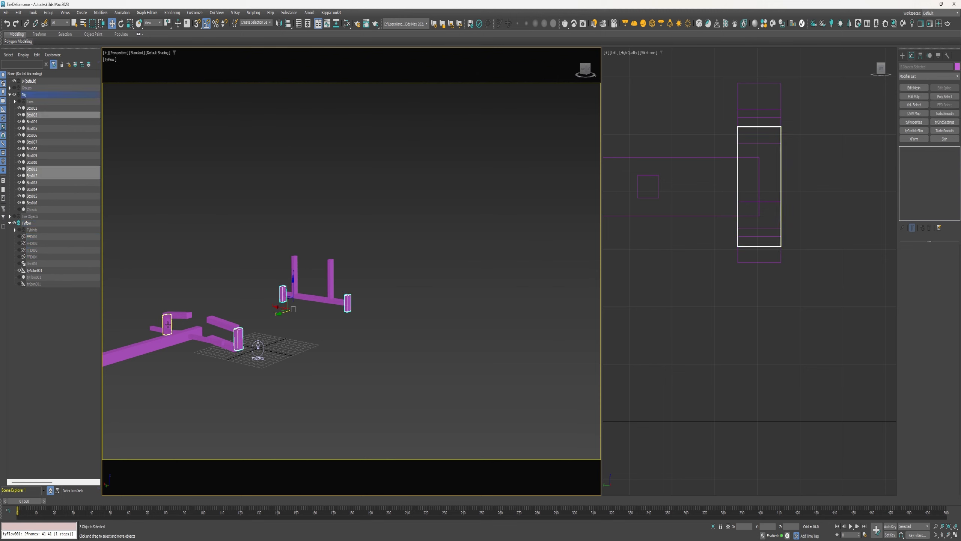
{"action": "left_click", "coordinate": [915, 122]}
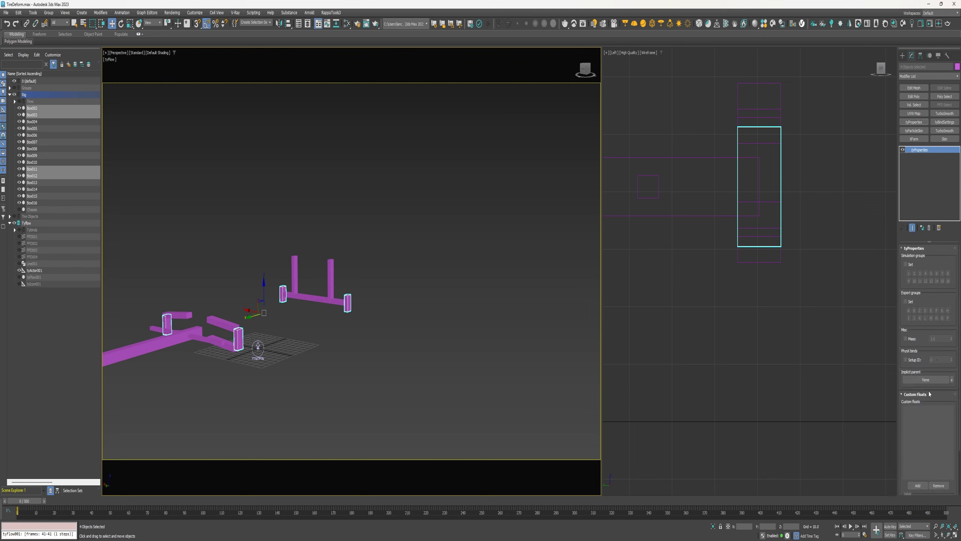
{"action": "scroll", "coordinate": [930, 394], "scroll_direction": "down", "scroll_amount": 3}
{"action": "left_click", "coordinate": [909, 431]}
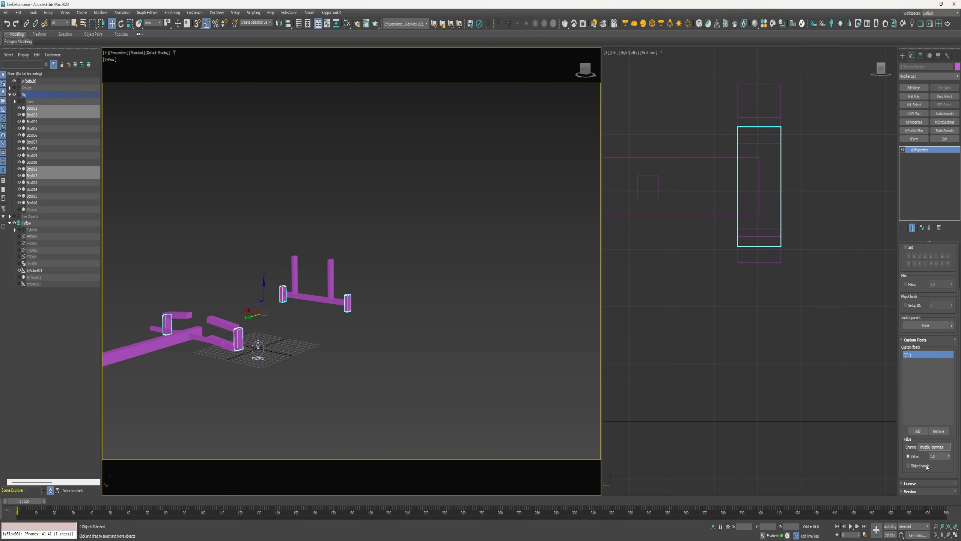
Open the tyFlow editor with tyFlow001 and the tires shown and the Rig layer hidden
{"action": "left_click", "coordinate": [19, 277]}
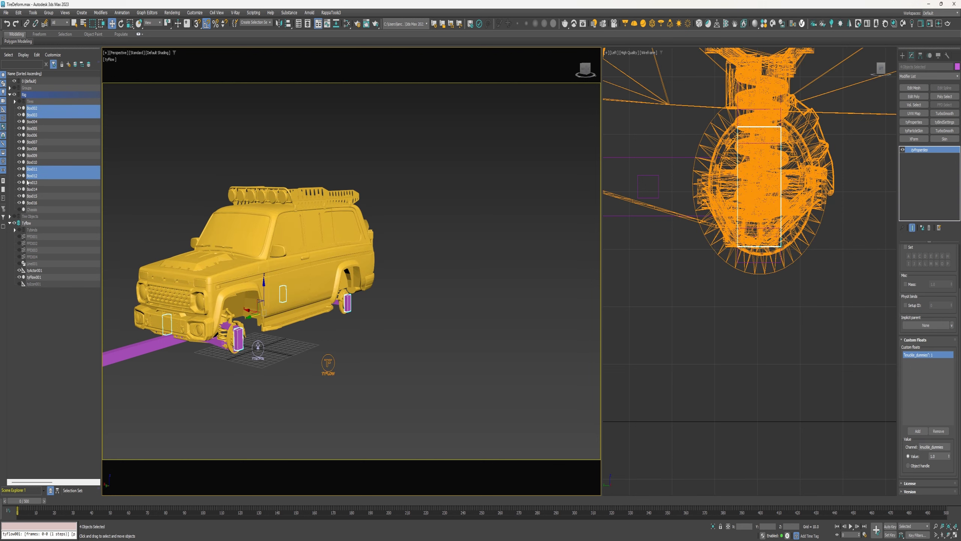
{"action": "left_click", "coordinate": [14, 94]}
{"action": "double_click", "coordinate": [327, 362]}
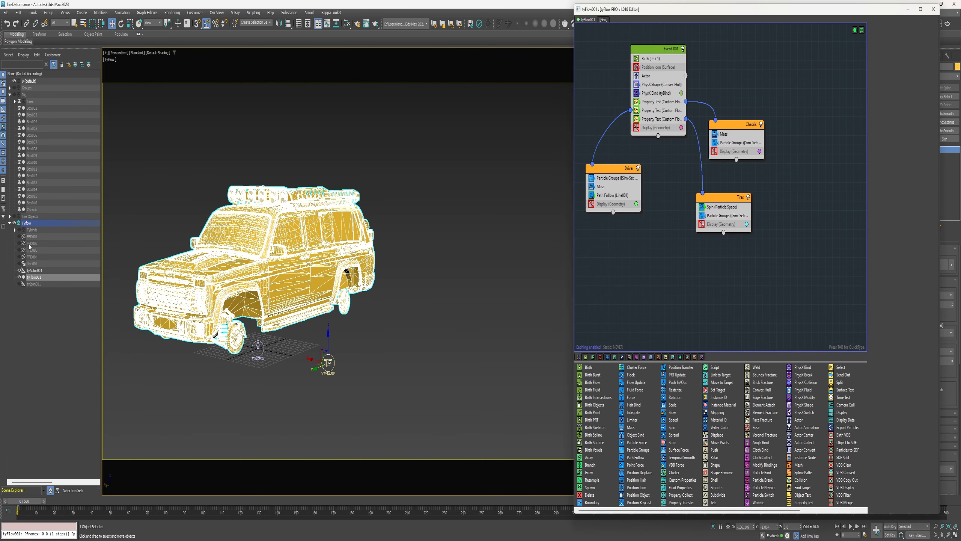
{"action": "left_click", "coordinate": [14, 216]}
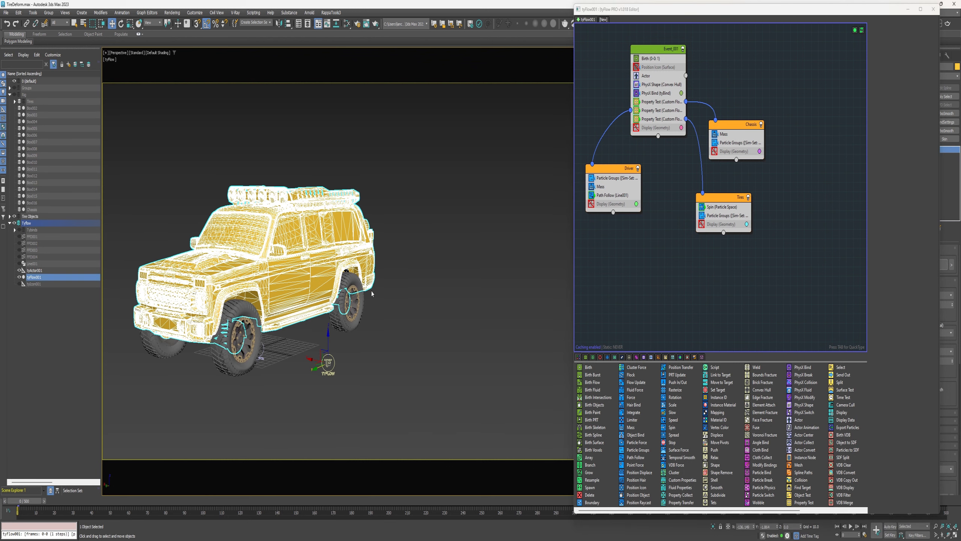
Add a Property Test to the Event_007 event that tests a custom float channel equal to 1
{"action": "left_click", "coordinate": [486, 249]}
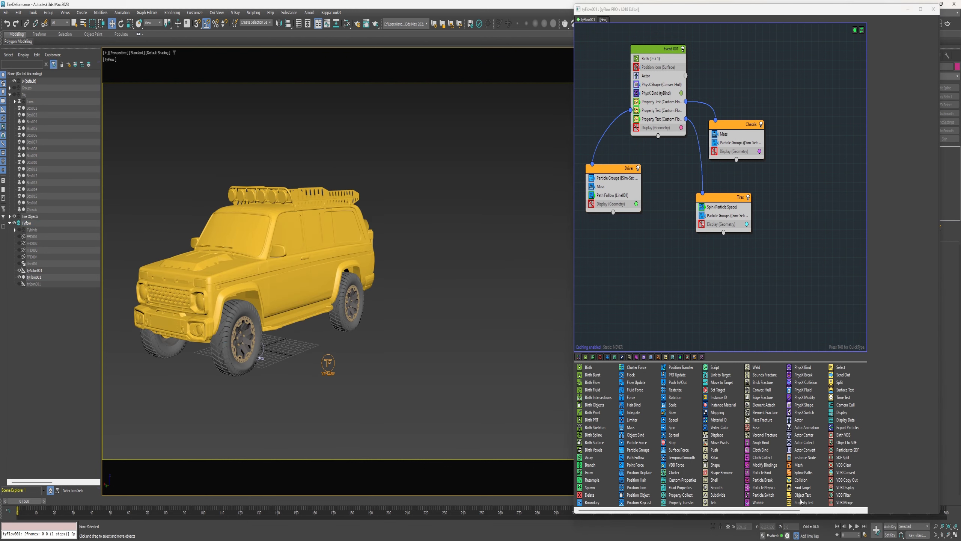
{"action": "left_click_drag", "start_coordinate": [803, 502], "coordinate": [656, 128]}
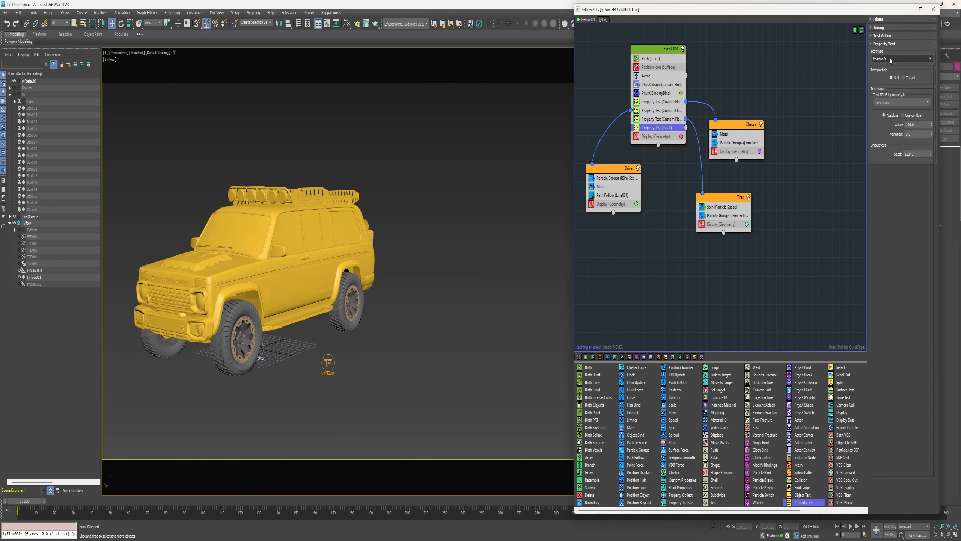
{"action": "left_click", "coordinate": [890, 60]}
{"action": "left_click", "coordinate": [886, 331]}
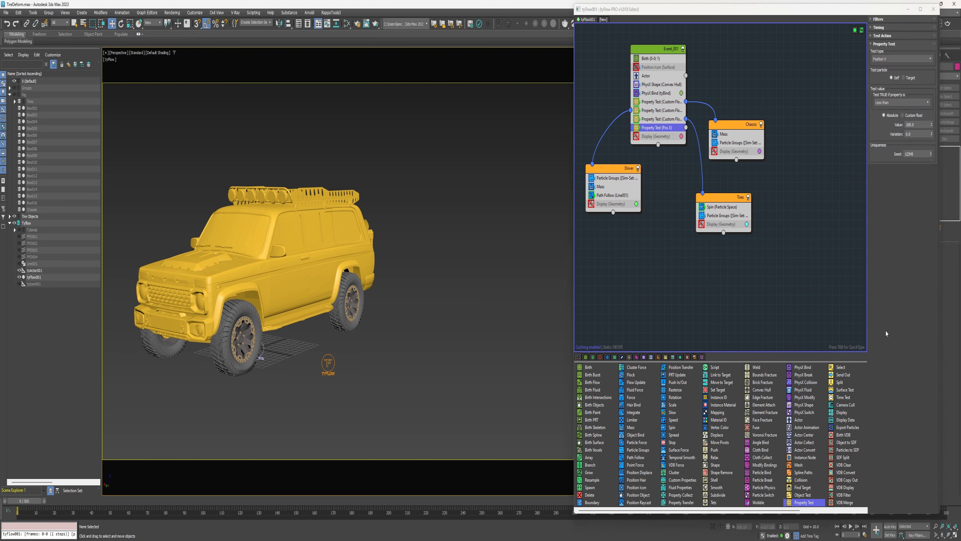
{"action": "left_click", "coordinate": [894, 103]}
{"action": "left_click", "coordinate": [889, 138]}
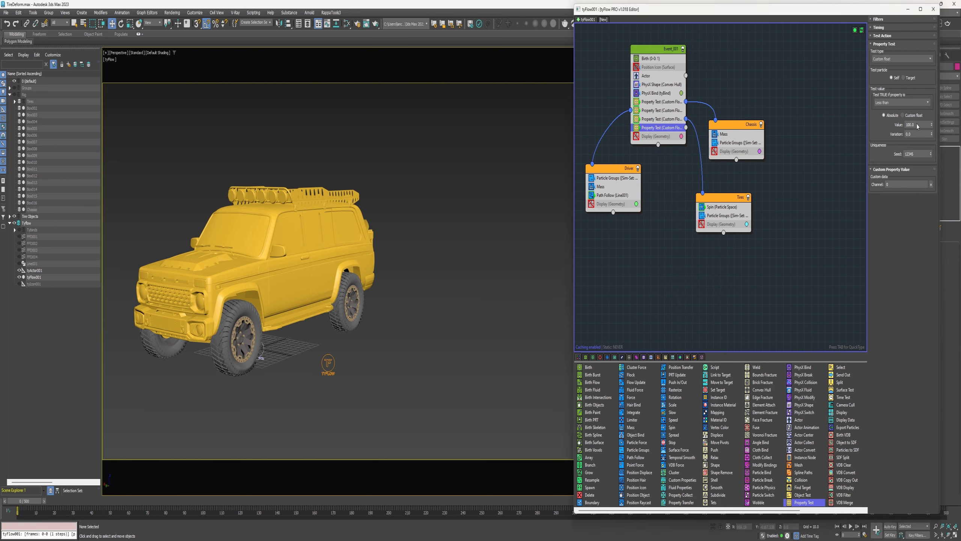
{"action": "left_click_drag", "start_coordinate": [918, 126], "coordinate": [896, 126]}
{"action": "type", "text": "1"}
{"action": "left_click", "coordinate": [930, 184]}
{"action": "left_click", "coordinate": [939, 216]}
Send the new Property Test's output to a new event and rename it knuckle_dummies
{"action": "left_click_drag", "start_coordinate": [736, 195], "coordinate": [668, 211]}
{"action": "right_click", "coordinate": [672, 216]}
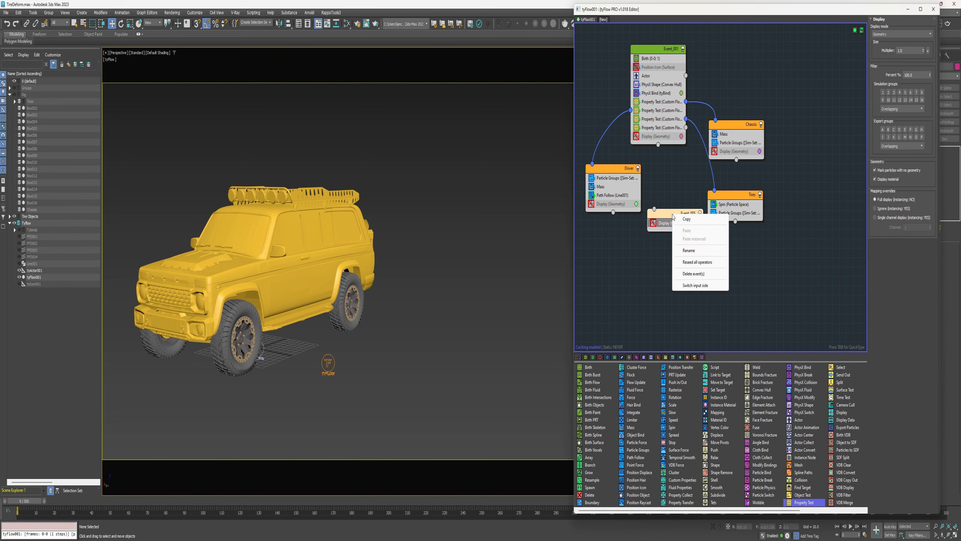
{"action": "left_click", "coordinate": [689, 251]}
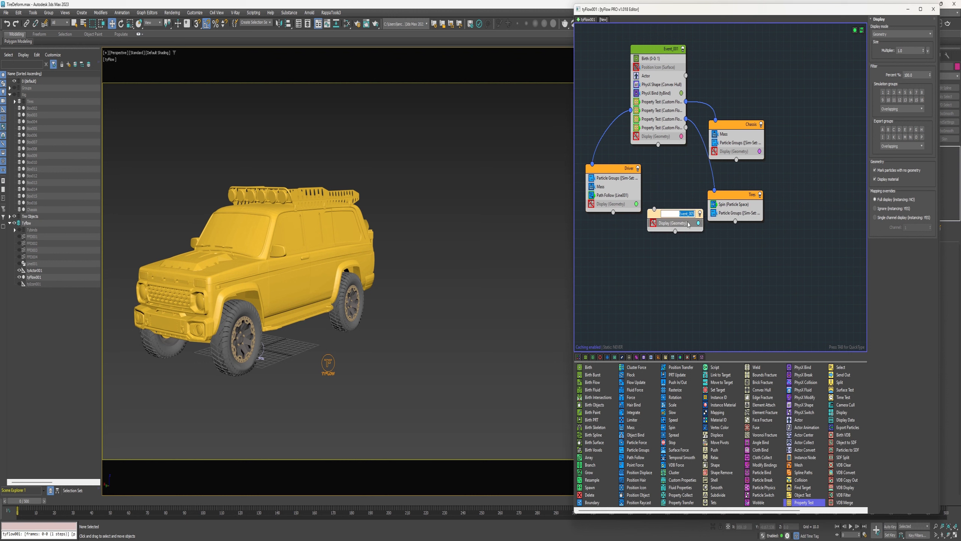
{"action": "type", "text": "knuckle_dummies"}
{"action": "key", "text": "Return"}
Add a Display Data operator to the knuckle_dummies event
{"action": "right_click", "coordinate": [676, 213]}
{"action": "left_click", "coordinate": [699, 284]}
{"action": "left_click_drag", "start_coordinate": [696, 210], "coordinate": [686, 128]}
{"action": "left_click_drag", "start_coordinate": [839, 420], "coordinate": [672, 223]}
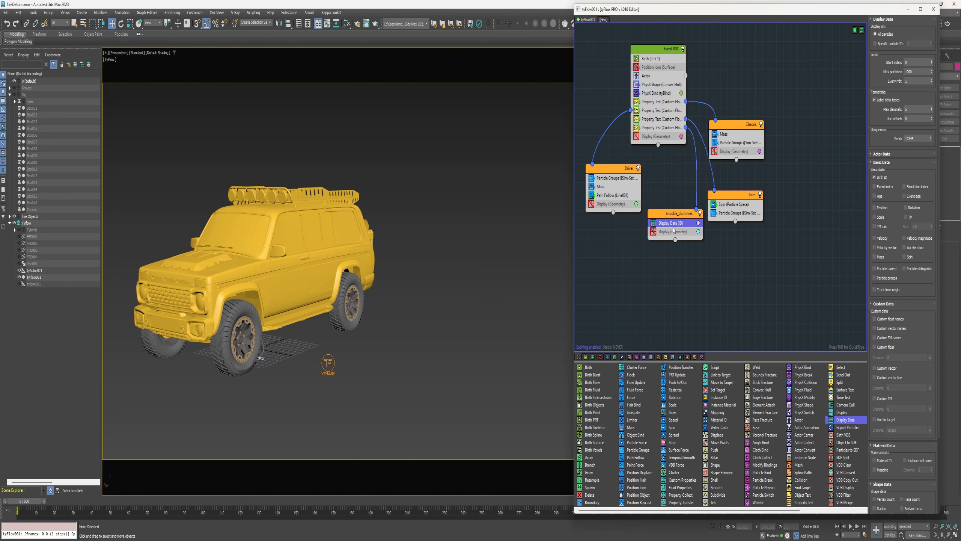
Create four Point helpers in the viewport, one beside each wheel position
{"action": "middle_click_drag", "start_coordinate": [396, 317], "coordinate": [401, 311]}
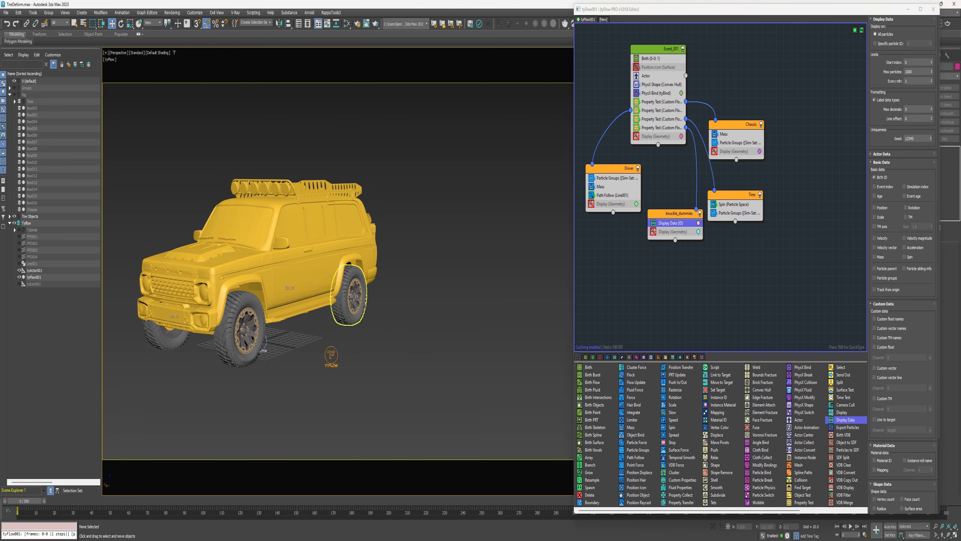
{"action": "middle_click_drag", "start_coordinate": [350, 296], "coordinate": [333, 314], "text": "alt"}
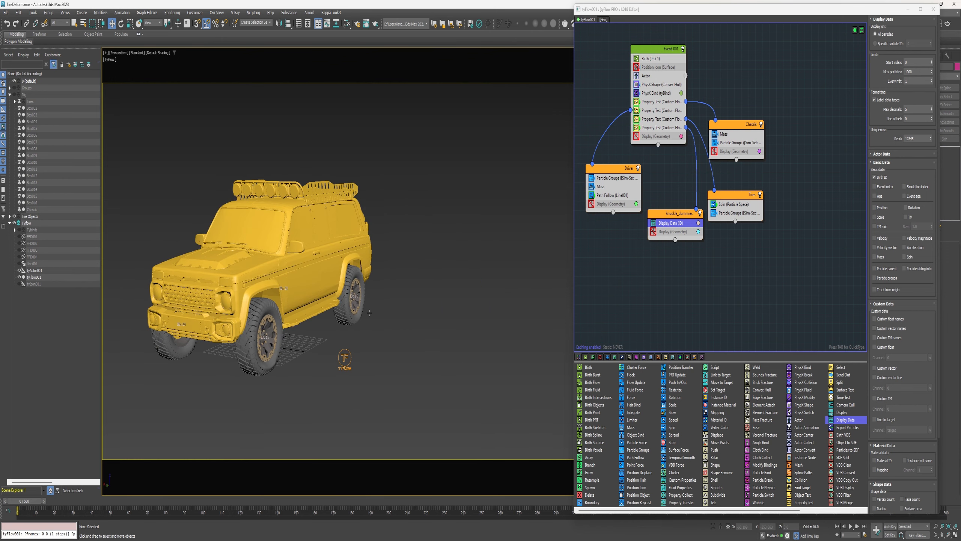
{"action": "left_click", "coordinate": [81, 12]}
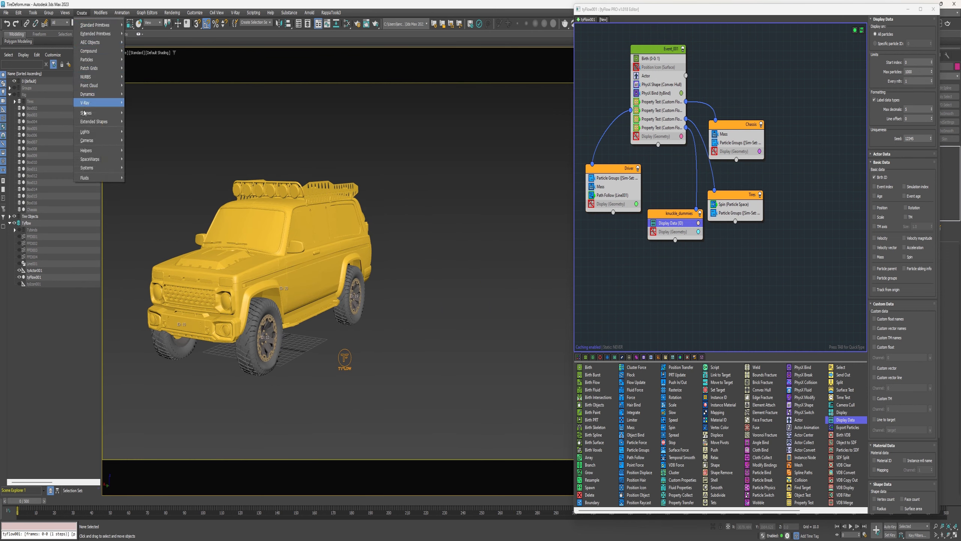
{"action": "mouse_move", "coordinate": [98, 150]}
{"action": "left_click", "coordinate": [136, 176]}
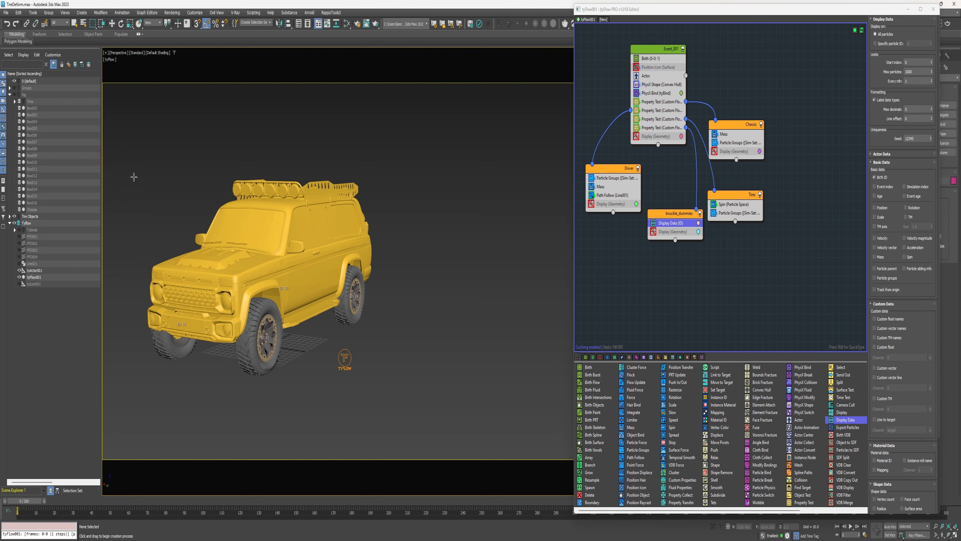
{"action": "left_click", "coordinate": [267, 417]}
{"action": "left_click", "coordinate": [314, 440]}
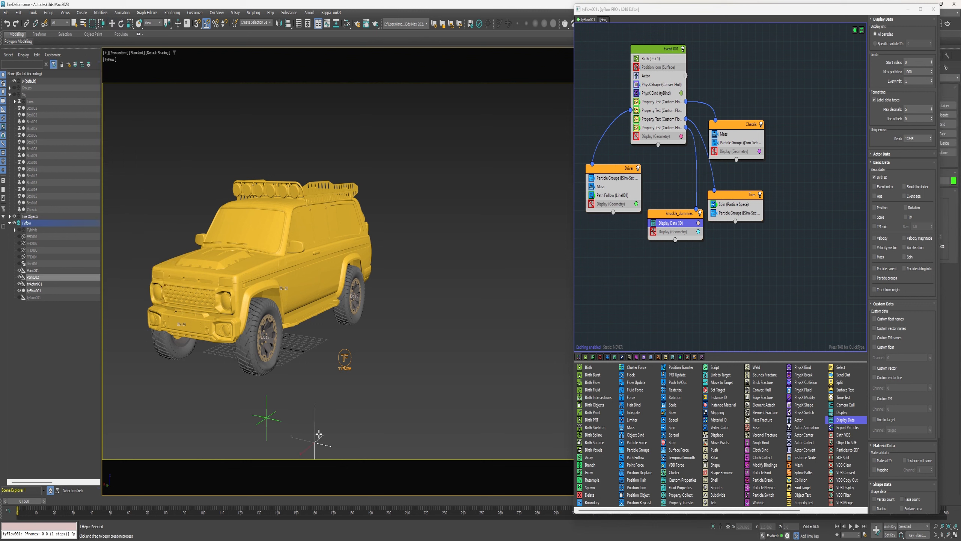
{"action": "left_click", "coordinate": [353, 419]}
{"action": "left_click", "coordinate": [394, 418]}
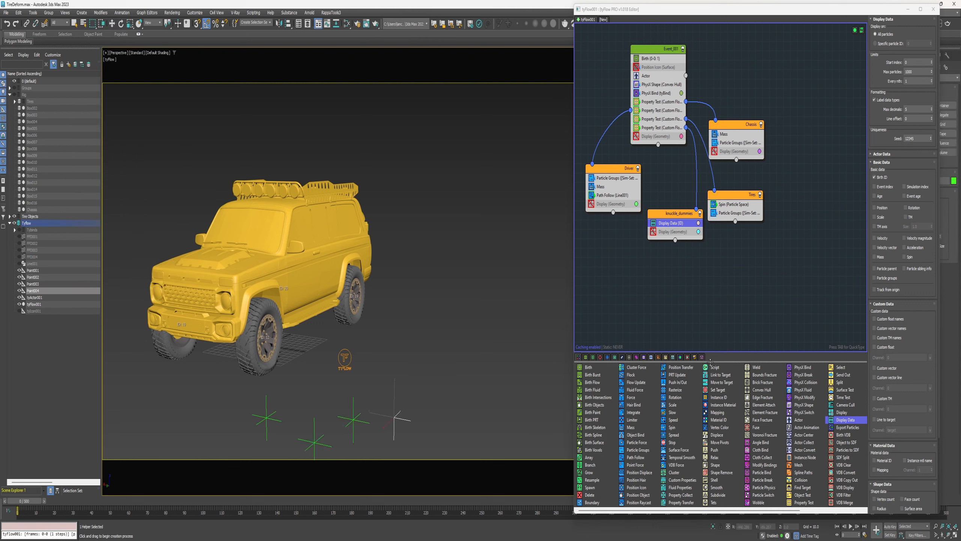
Assign a tyFlow particle controller to Point004's transform, picking tyFlow001 and setting its particle ID
{"action": "left_click_drag", "start_coordinate": [858, 16], "coordinate": [811, 11]}
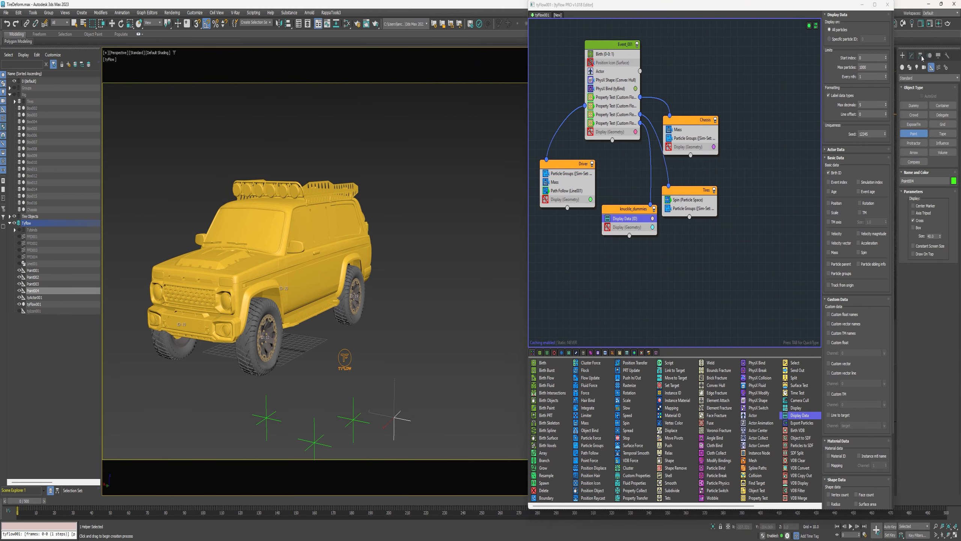
{"action": "left_click", "coordinate": [930, 55]}
{"action": "left_click", "coordinate": [920, 130]}
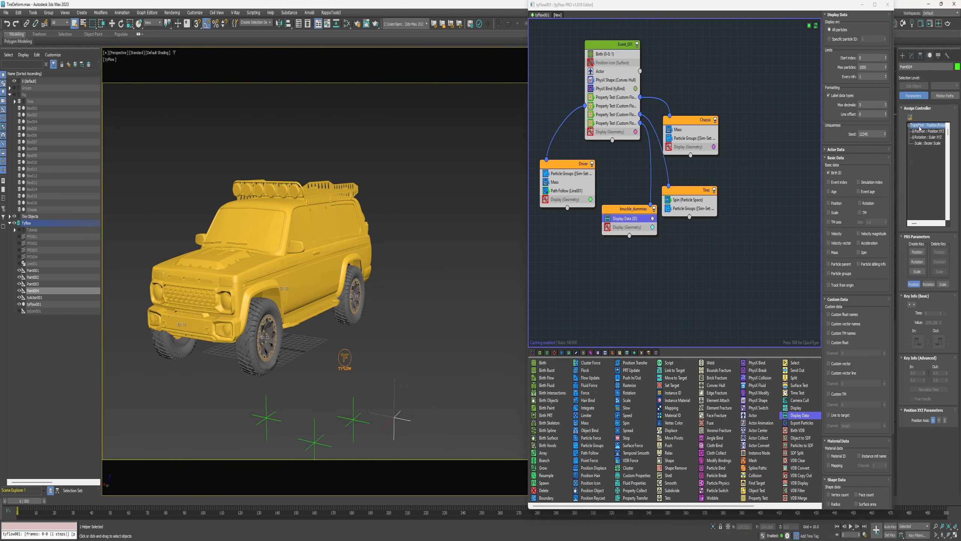
{"action": "left_click", "coordinate": [910, 117]}
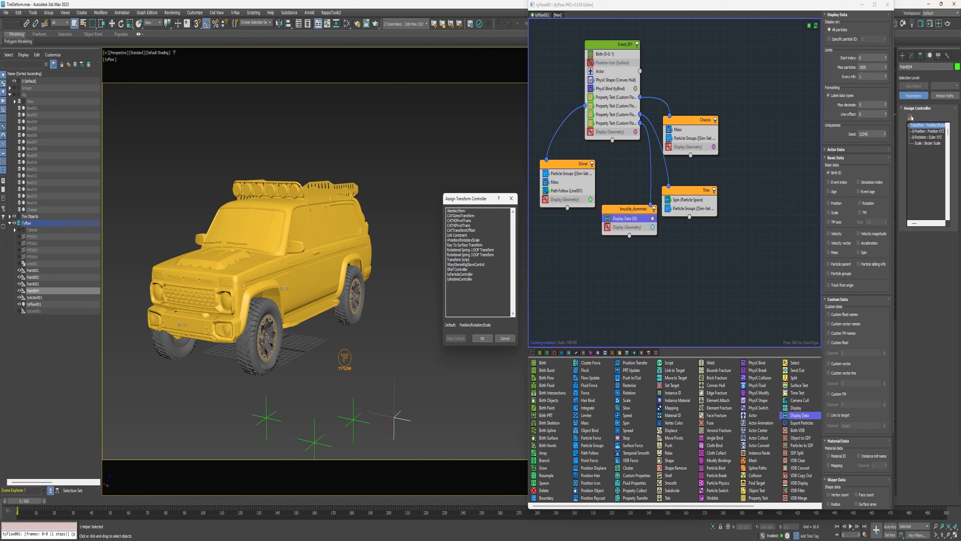
{"action": "double_click", "coordinate": [454, 275]}
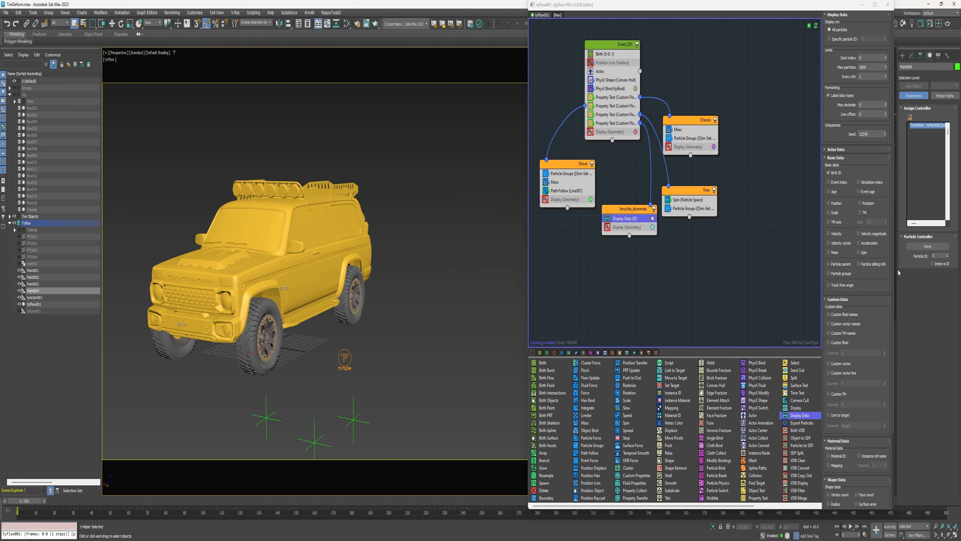
{"action": "left_click", "coordinate": [927, 245]}
{"action": "left_click", "coordinate": [924, 249]}
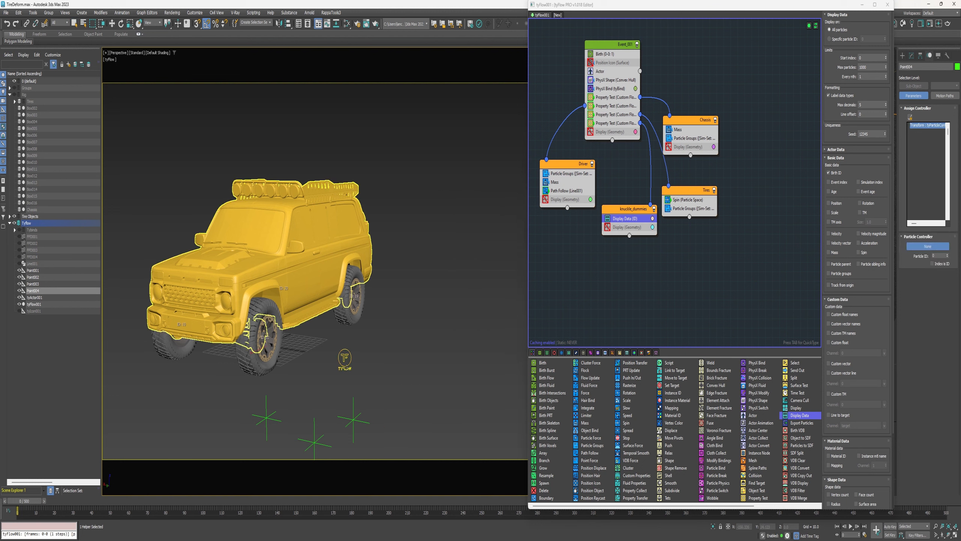
{"action": "left_click", "coordinate": [345, 361]}
{"action": "key", "text": "w"}
{"action": "left_click", "coordinate": [939, 256]}
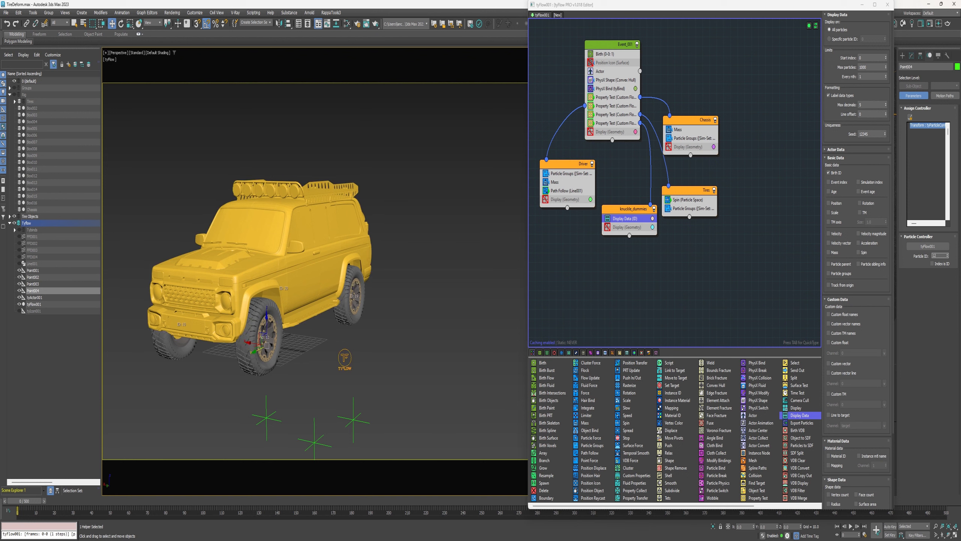
{"action": "key", "text": "Return"}
Assign a tyFlow particle controller to Point003, picking tyFlow001 and raising its particle ID
{"action": "left_click", "coordinate": [356, 419]}
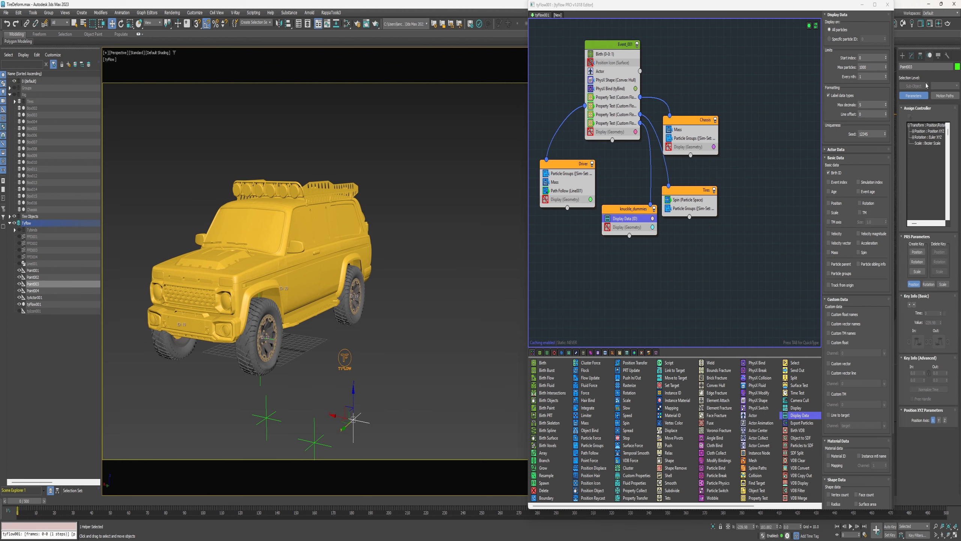
{"action": "left_click", "coordinate": [923, 125]}
{"action": "left_click", "coordinate": [910, 117]}
{"action": "left_click", "coordinate": [477, 276]}
{"action": "left_click", "coordinate": [459, 350]}
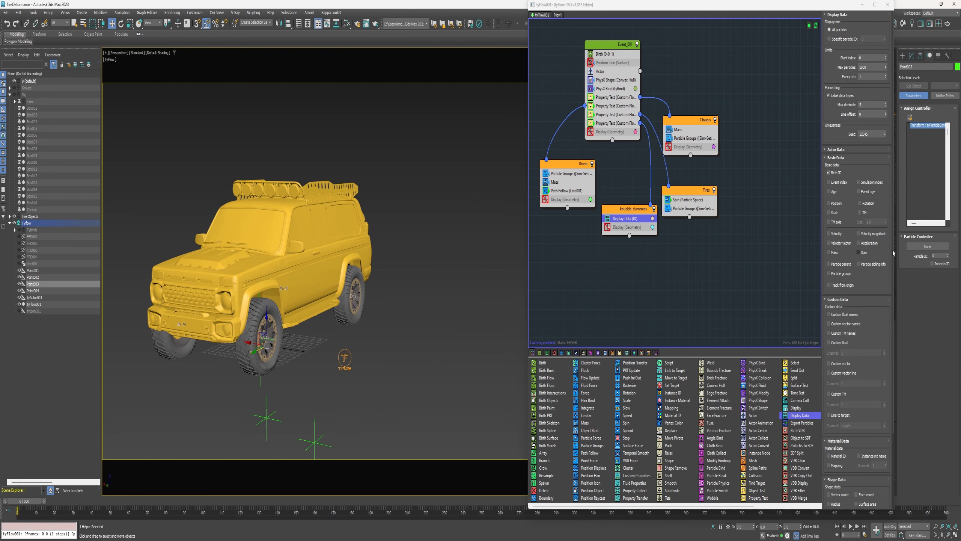
{"action": "left_click", "coordinate": [928, 246]}
{"action": "left_click", "coordinate": [344, 358]}
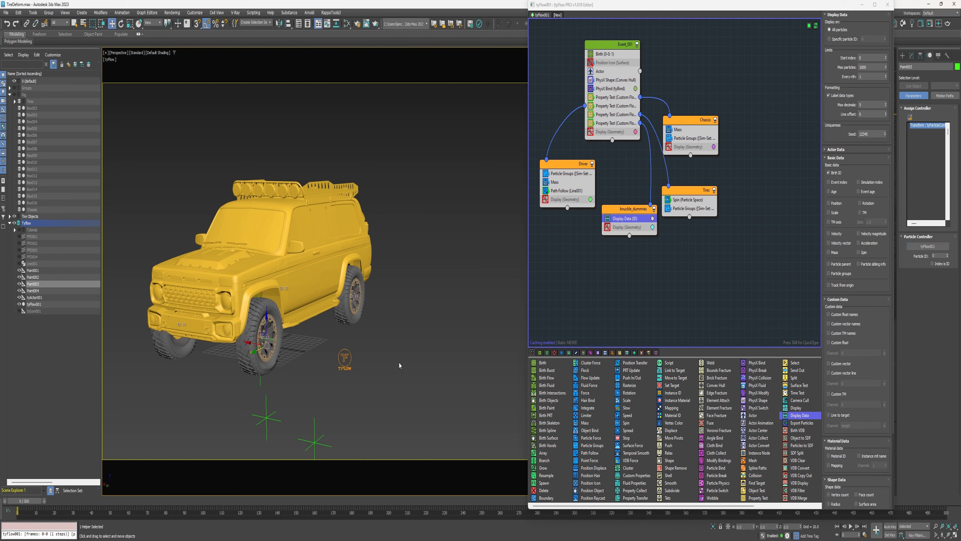
{"action": "left_click", "coordinate": [938, 256]}
Assign a tyFlow particle controller to Point002 and raise its particle ID
{"action": "left_click", "coordinate": [314, 441]}
{"action": "left_click", "coordinate": [921, 126]}
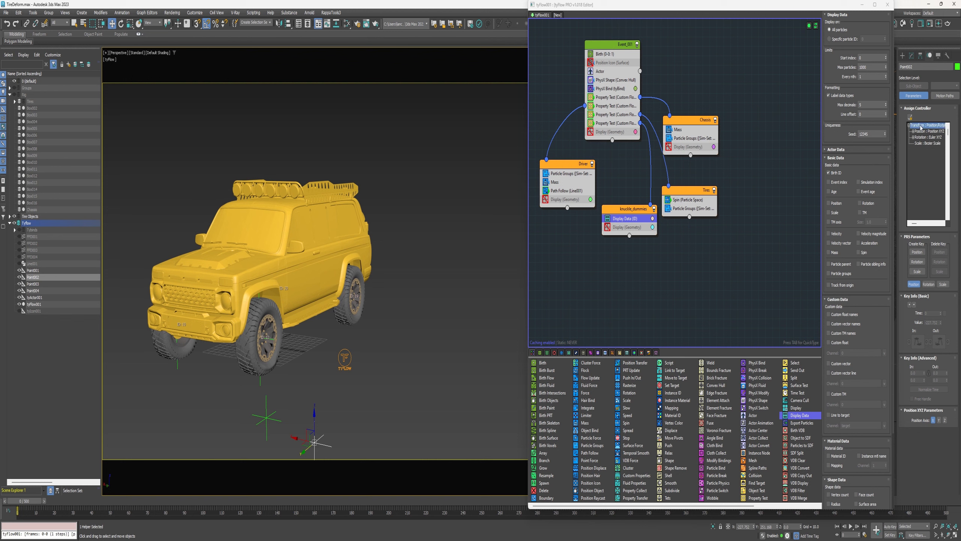
{"action": "left_click", "coordinate": [910, 117]}
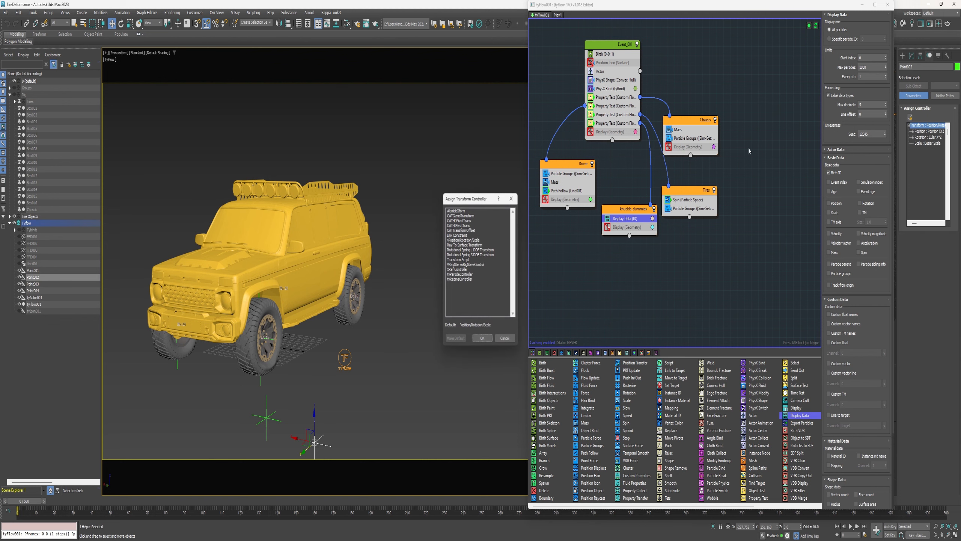
{"action": "left_click", "coordinate": [453, 274]}
{"action": "left_click", "coordinate": [482, 339]}
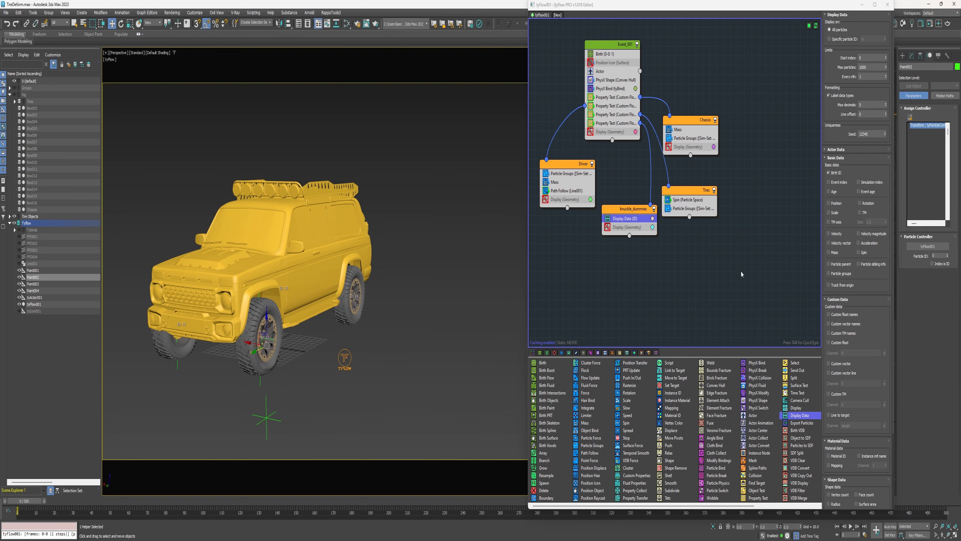
{"action": "left_click", "coordinate": [931, 257]}
{"action": "key", "text": "Return"}
Assign a tyFlow particle controller to Point001 and set its particle ID to 20
{"action": "left_click", "coordinate": [266, 418]}
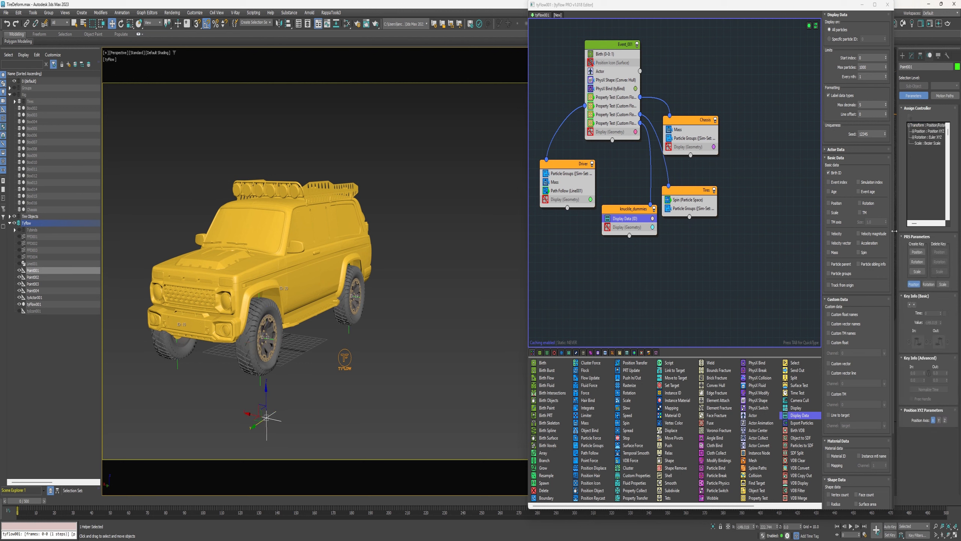
{"action": "left_click", "coordinate": [917, 125]}
{"action": "double_click", "coordinate": [463, 274]}
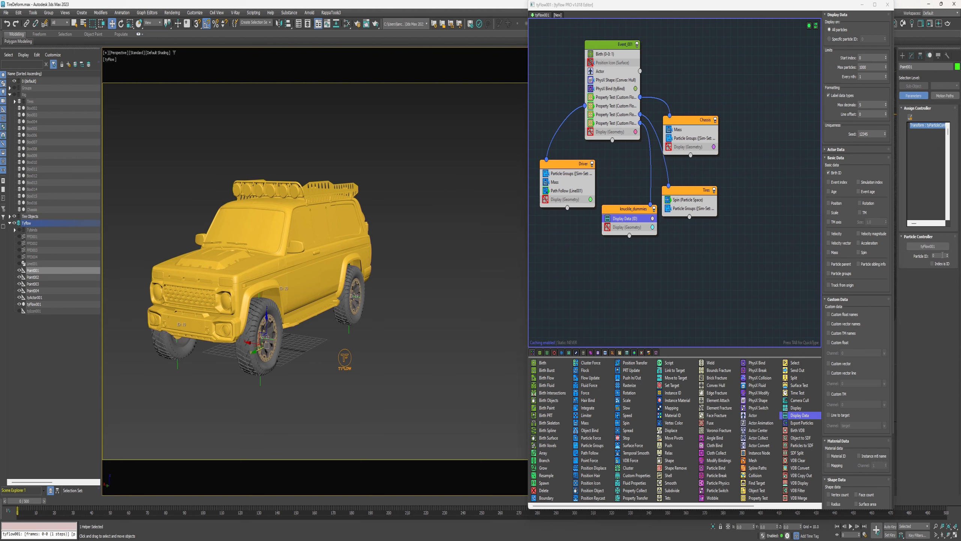
{"action": "type", "text": "20"}
{"action": "key", "text": "Return"}
Hide the tyFlow layer and orbit around the rig boxes and tires to examine their placement
{"action": "middle_click_drag", "start_coordinate": [317, 353], "coordinate": [284, 388], "text": "alt"}
{"action": "middle_click_drag", "start_coordinate": [272, 311], "coordinate": [227, 299], "text": "alt"}
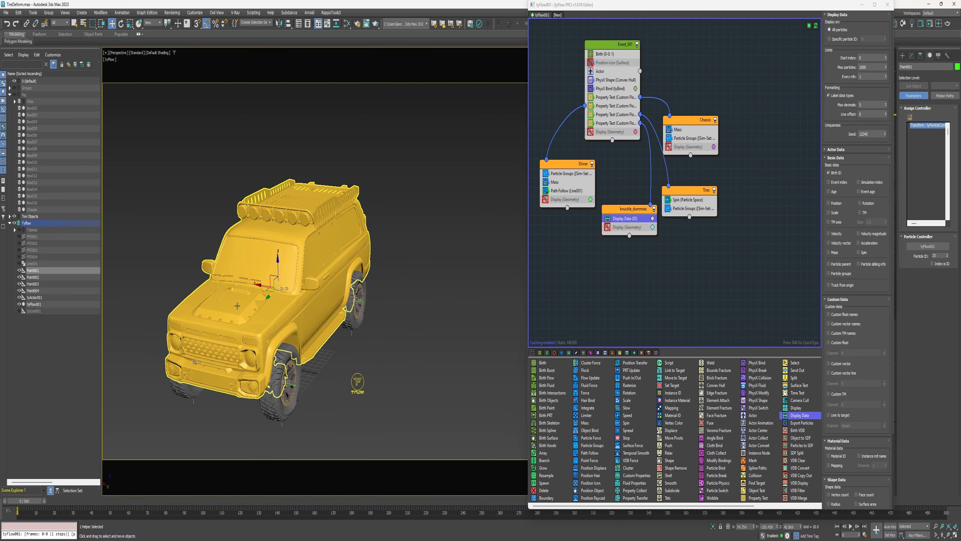
{"action": "left_click", "coordinate": [14, 224]}
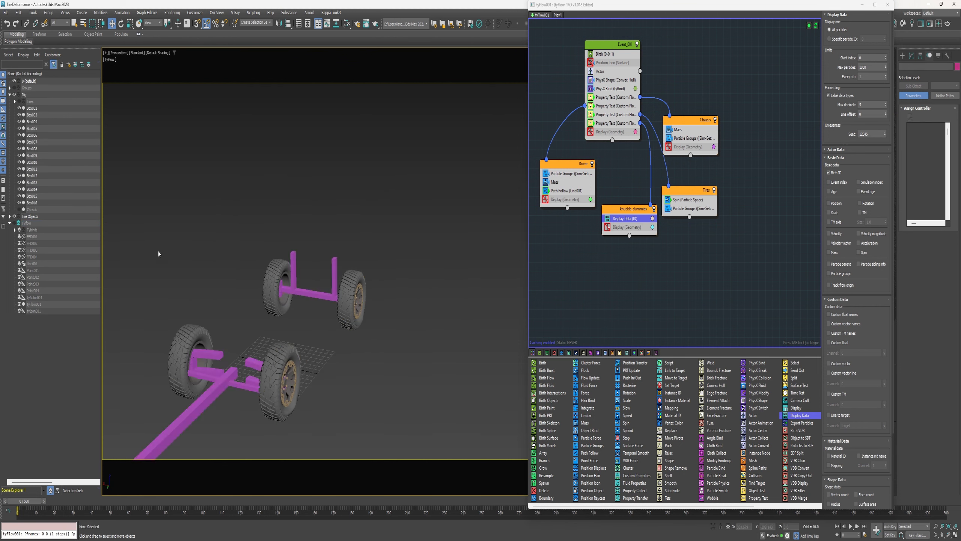
{"action": "middle_click_drag", "start_coordinate": [279, 284], "coordinate": [251, 325], "text": "alt"}
{"action": "mouse_move", "coordinate": [286, 288]}
{"action": "middle_mouse_down", "text": "alt"}
{"action": "mouse_move", "coordinate": [352, 303]}
{"action": "mouse_move", "coordinate": [335, 309]}
{"action": "mouse_move", "coordinate": [281, 278]}
{"action": "middle_mouse_up", "text": "alt"}
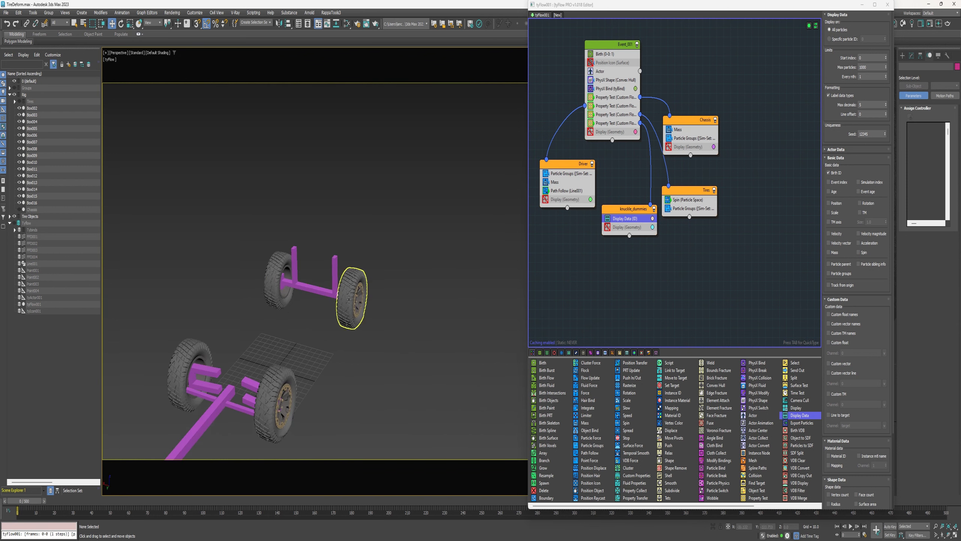
{"action": "middle_click_drag", "start_coordinate": [351, 298], "coordinate": [327, 298], "text": "alt"}
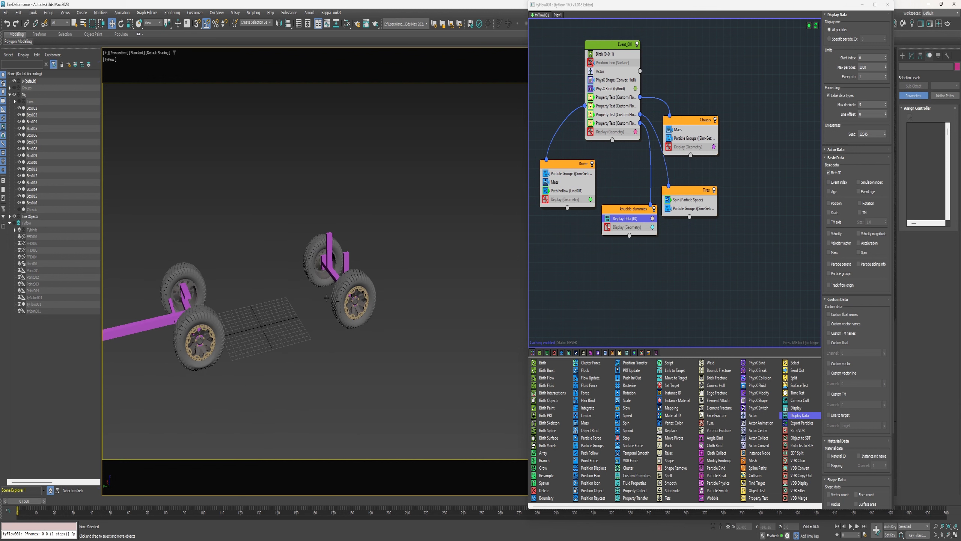
{"action": "middle_click_drag", "start_coordinate": [234, 301], "coordinate": [199, 367], "text": "alt"}
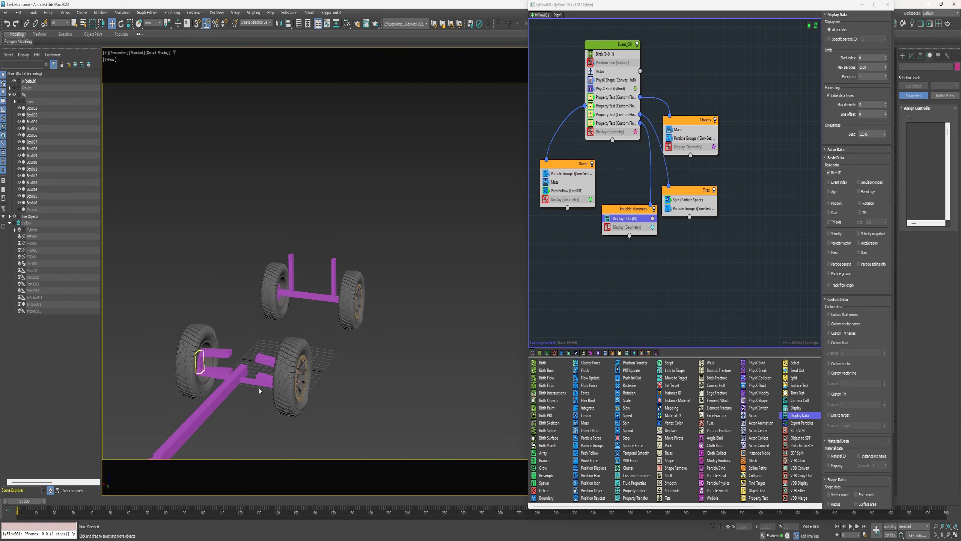
{"action": "middle_click_drag", "start_coordinate": [260, 391], "coordinate": [305, 392], "text": "alt"}
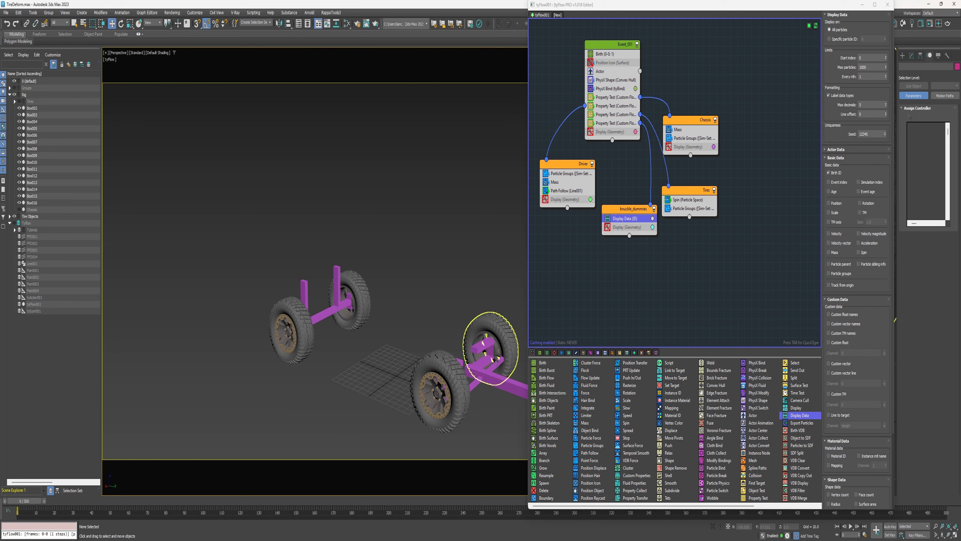
{"action": "middle_click_drag", "start_coordinate": [490, 350], "coordinate": [449, 373], "text": "alt"}
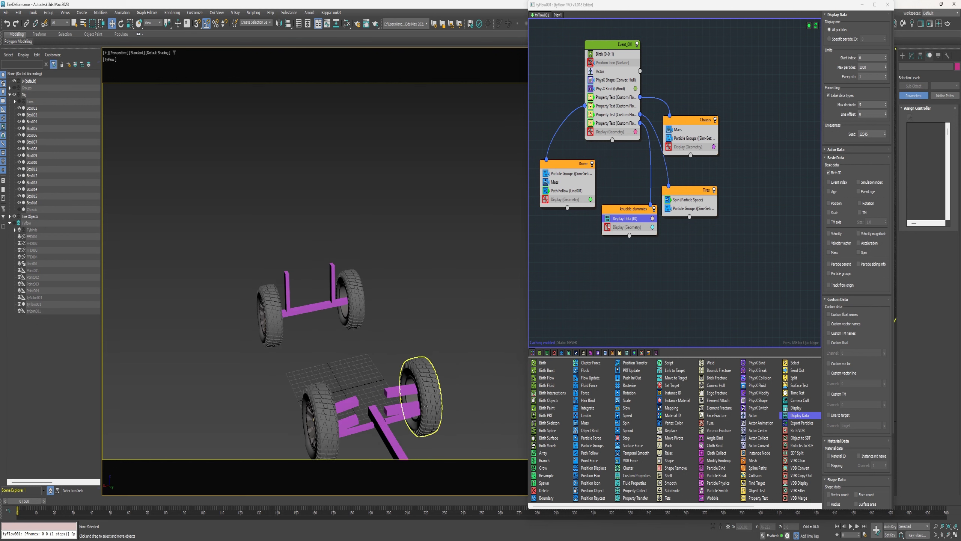
{"action": "middle_click_drag", "start_coordinate": [424, 406], "coordinate": [269, 396], "text": "alt"}
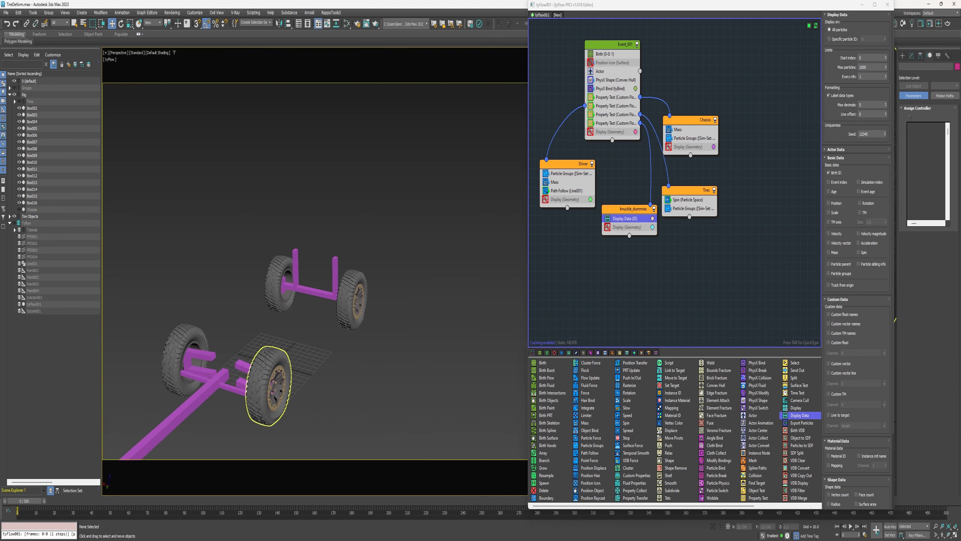
{"action": "middle_click_drag", "start_coordinate": [150, 279], "coordinate": [296, 279]}
{"action": "middle_click_drag", "start_coordinate": [311, 370], "coordinate": [267, 375], "text": "alt"}
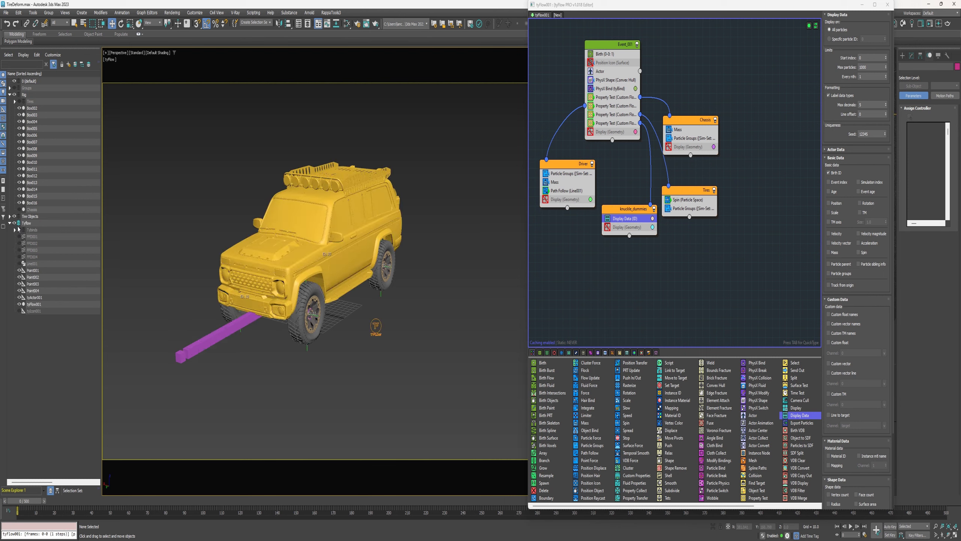
Scrub the timeline and orbit around the vehicle to review the tyFlow simulation
{"action": "left_click_drag", "start_coordinate": [27, 500], "coordinate": [160, 512]}
{"action": "middle_click_drag", "start_coordinate": [194, 401], "coordinate": [320, 365]}
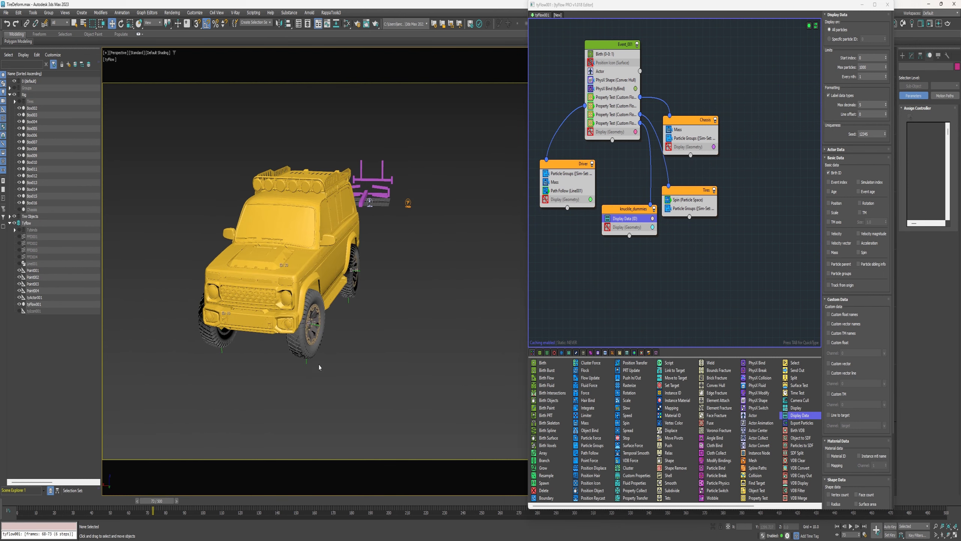
{"action": "middle_click_drag", "start_coordinate": [319, 328], "coordinate": [356, 354], "text": "alt"}
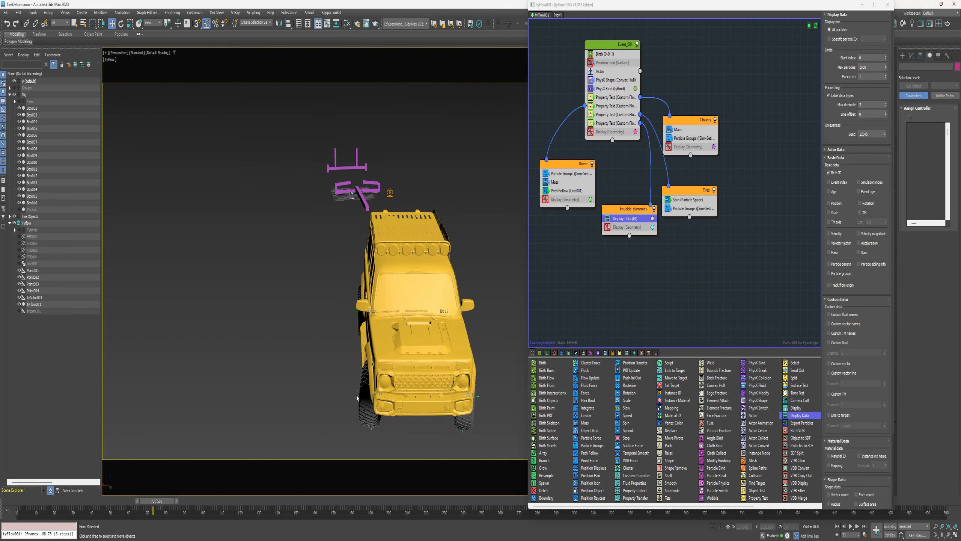
{"action": "middle_click_drag", "start_coordinate": [475, 400], "coordinate": [441, 402], "text": "alt"}
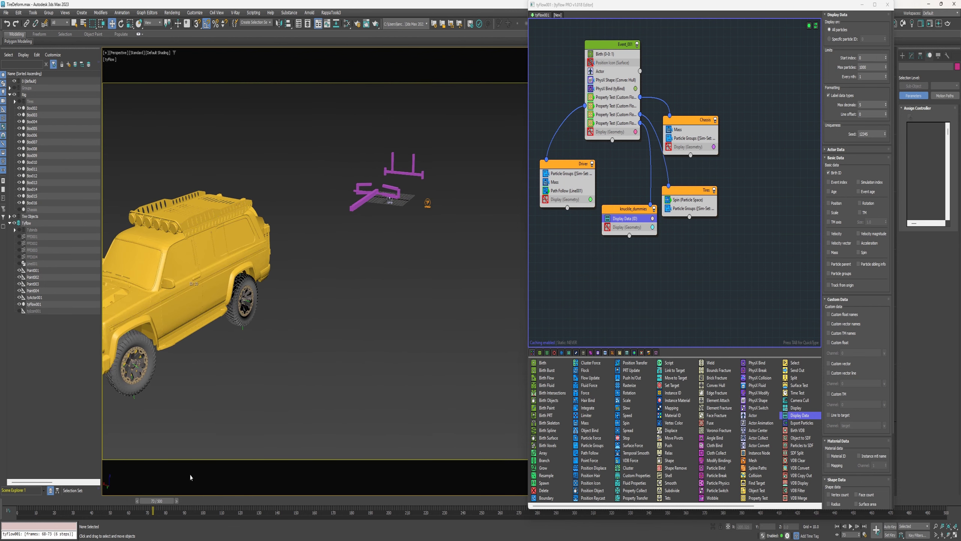
{"action": "left_click_drag", "start_coordinate": [167, 500], "coordinate": [163, 500]}
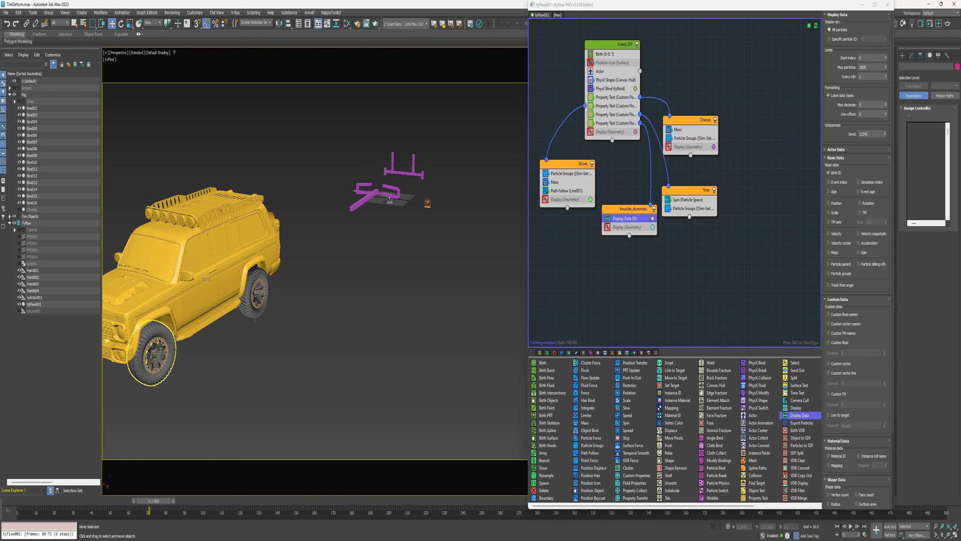
{"action": "key", "text": "Home"}
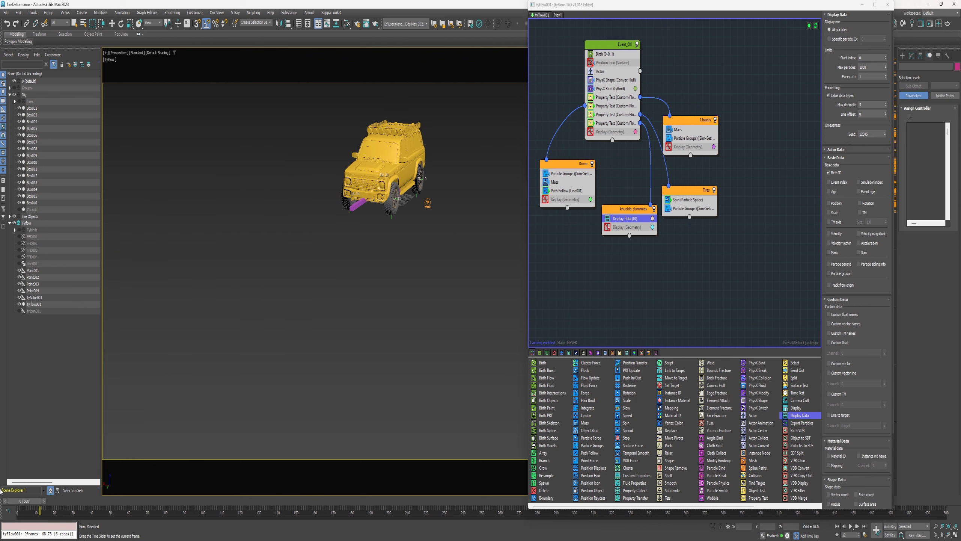
{"action": "middle_click_drag", "start_coordinate": [381, 217], "coordinate": [303, 288]}
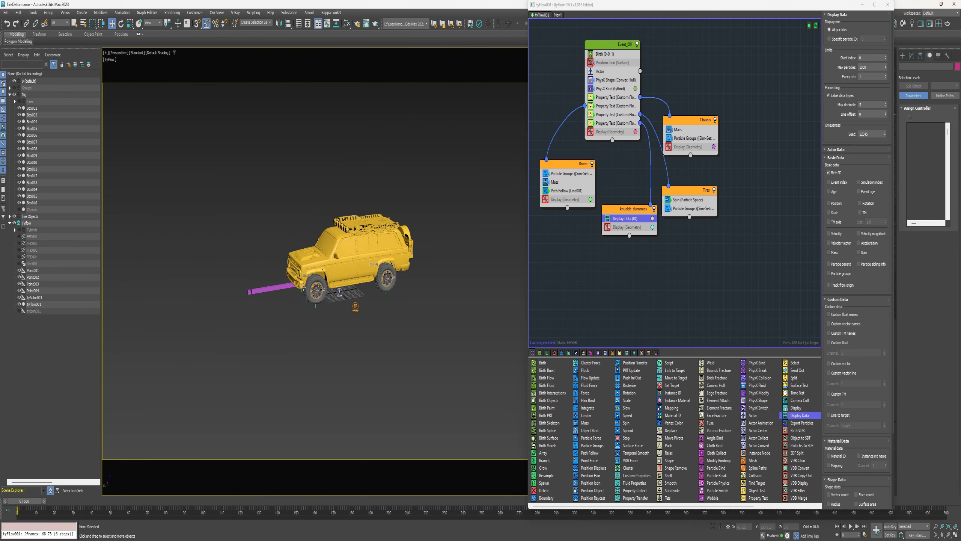
Link each FFD(Cyl) space warp to its matching Point helper at the wheels with Select and Link
{"action": "left_click_drag", "start_coordinate": [28, 239], "coordinate": [28, 259]}
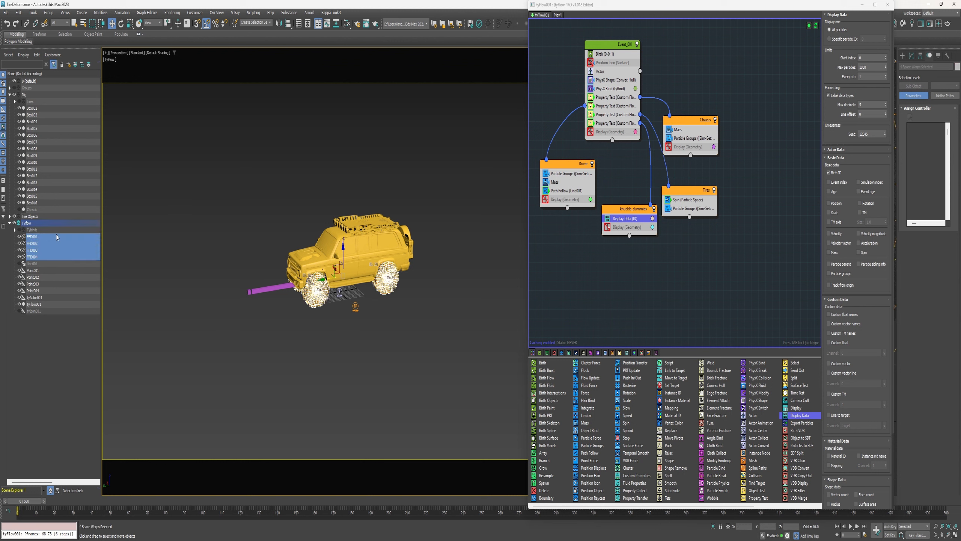
{"action": "left_click", "coordinate": [26, 24]}
{"action": "scroll", "coordinate": [305, 305], "scroll_direction": "up", "scroll_amount": 6}
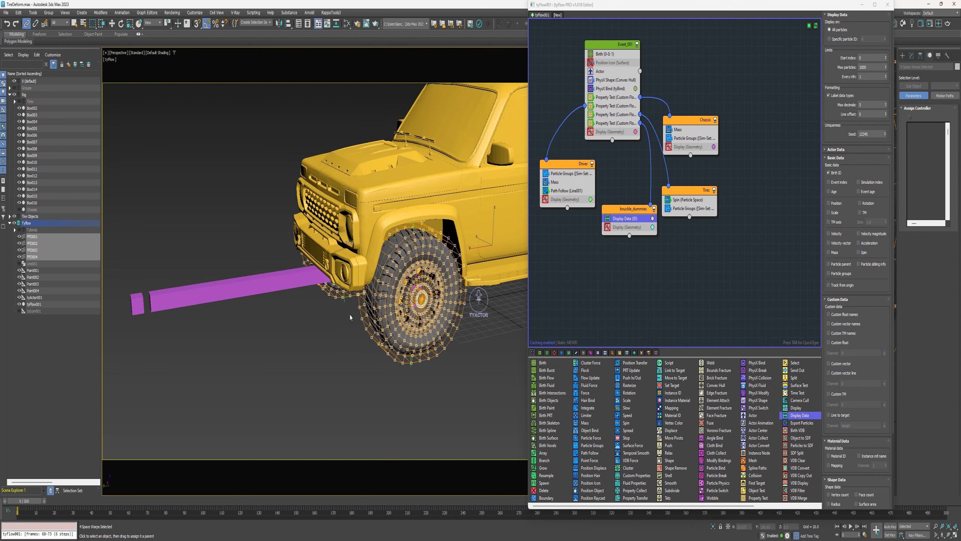
{"action": "left_click", "coordinate": [343, 289]}
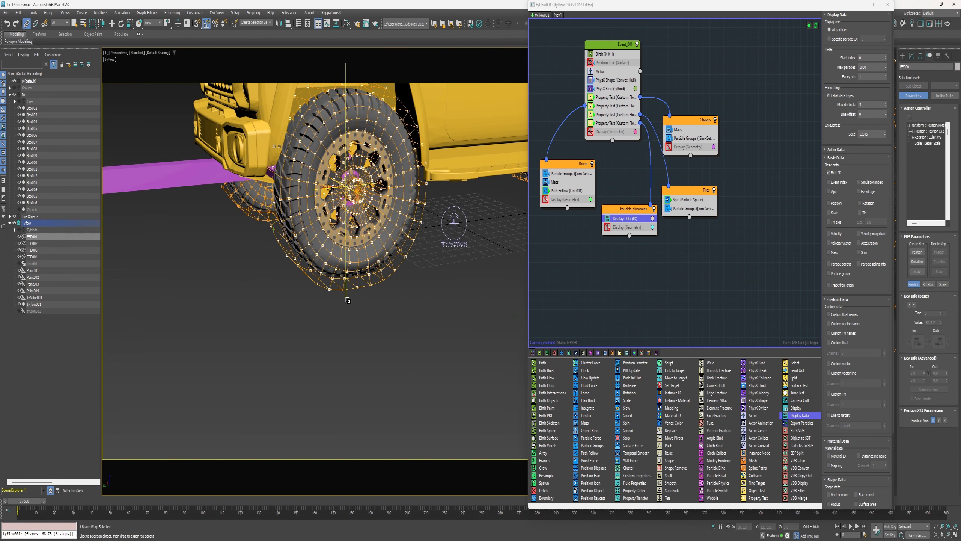
{"action": "mouse_move", "coordinate": [292, 296]}
{"action": "middle_mouse_down", "text": "alt"}
{"action": "mouse_move", "coordinate": [328, 295]}
{"action": "mouse_move", "coordinate": [285, 296]}
{"action": "middle_mouse_up", "text": "alt"}
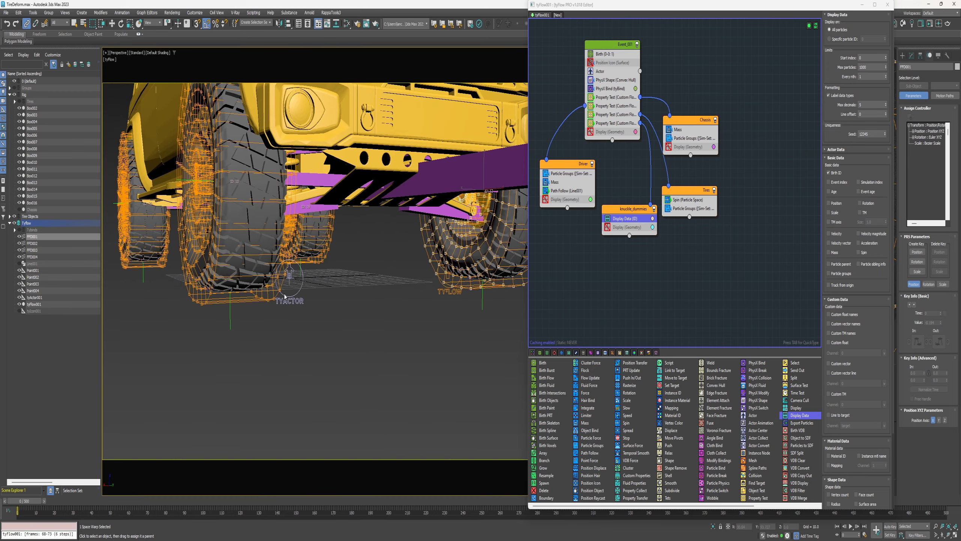
{"action": "left_click", "coordinate": [231, 322]}
{"action": "middle_click_drag", "start_coordinate": [113, 305], "coordinate": [299, 326], "text": "alt"}
{"action": "left_click", "coordinate": [183, 304]}
{"action": "mouse_move", "coordinate": [299, 296]}
{"action": "left_mouse_down"}
{"action": "mouse_move", "coordinate": [306, 311]}
{"action": "mouse_move", "coordinate": [292, 309]}
{"action": "left_mouse_up"}
{"action": "scroll", "coordinate": [312, 326], "scroll_direction": "down", "scroll_amount": 5}
{"action": "middle_click_drag", "start_coordinate": [314, 328], "coordinate": [147, 312], "text": "alt"}
Hide the four FFD space warps and select the four Point helpers in the Scene Explorer
{"action": "left_click", "coordinate": [40, 256]}
{"action": "left_click", "coordinate": [38, 237], "text": "shift"}
{"action": "left_click", "coordinate": [19, 237]}
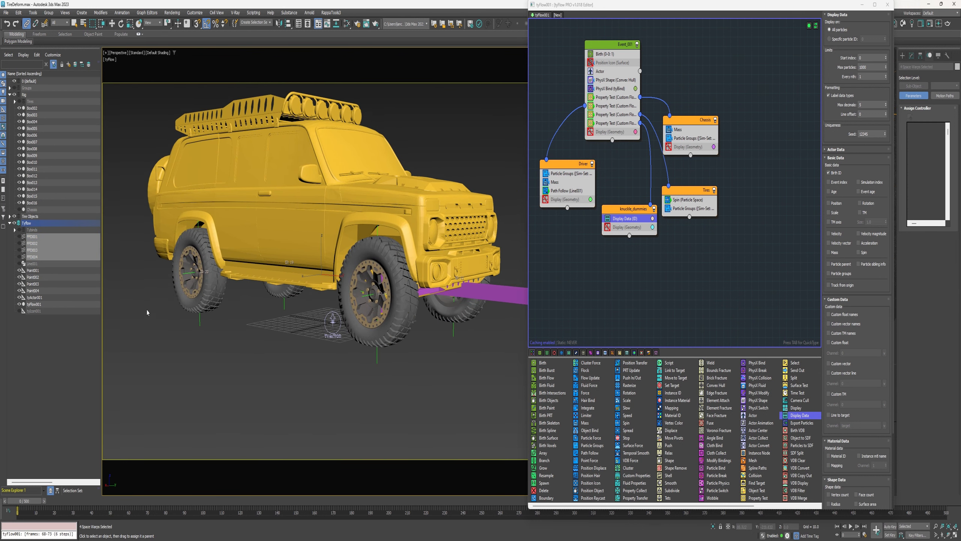
{"action": "left_click", "coordinate": [38, 271]}
{"action": "left_click", "coordinate": [30, 291], "text": "shift"}
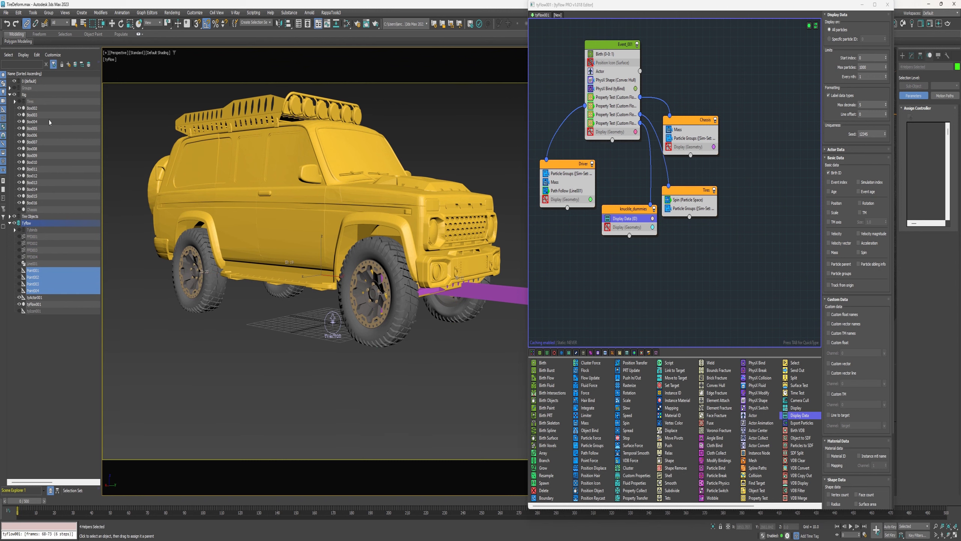
{"action": "left_click", "coordinate": [14, 95]}
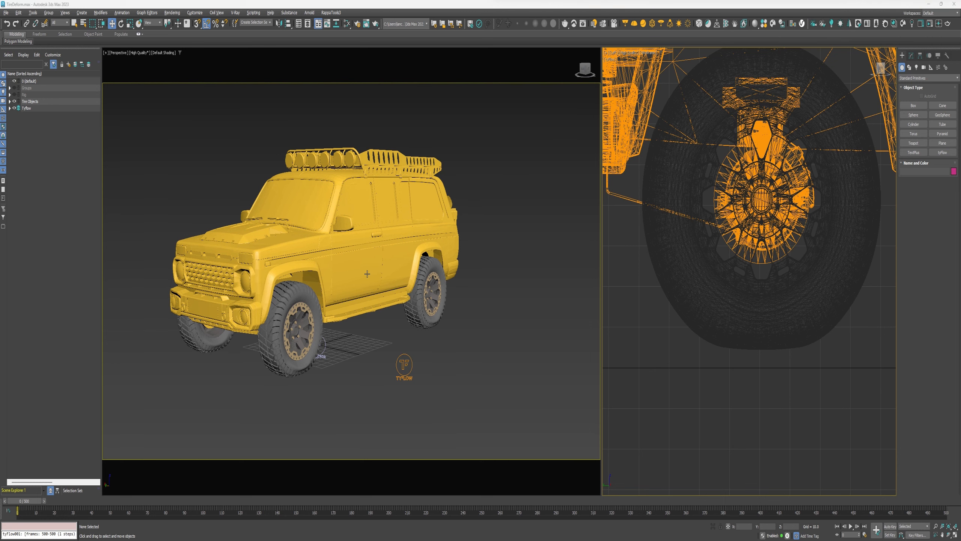
Switch the second viewport to Front view and scrub the timeline to preview the vehicle's motion
{"action": "middle_click_drag", "start_coordinate": [338, 298], "coordinate": [434, 317], "text": "alt"}
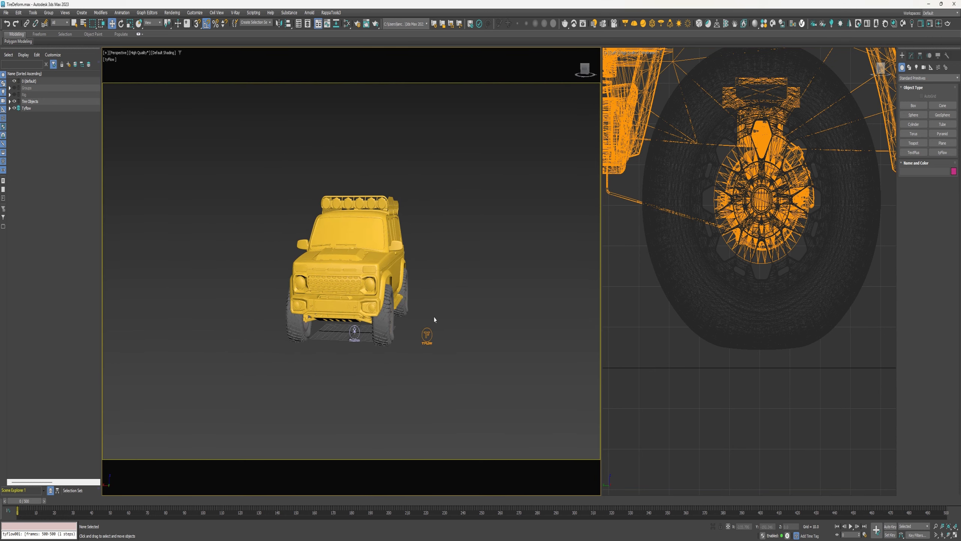
{"action": "scroll", "coordinate": [666, 280], "scroll_direction": "down", "scroll_amount": 5}
{"action": "key", "text": "f"}
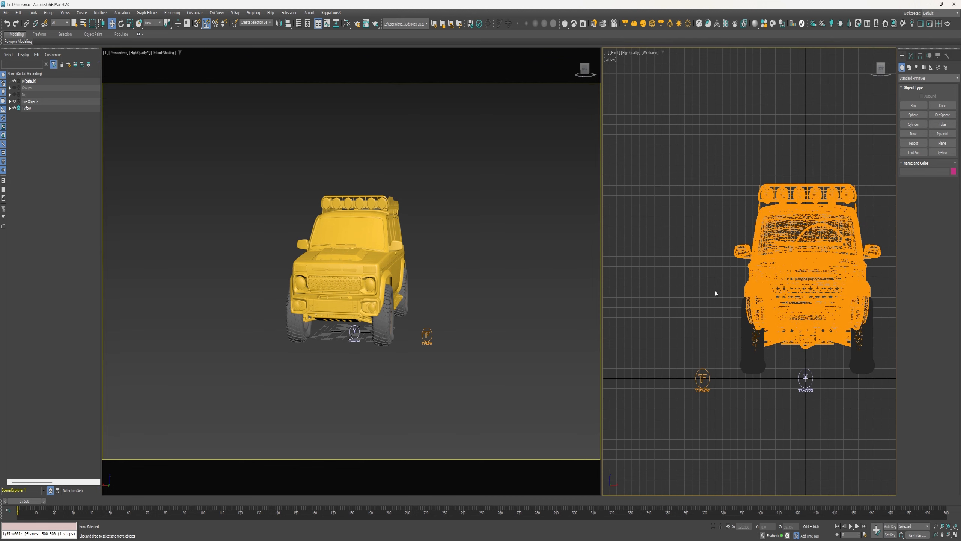
{"action": "left_click_drag", "start_coordinate": [28, 501], "coordinate": [57, 501]}
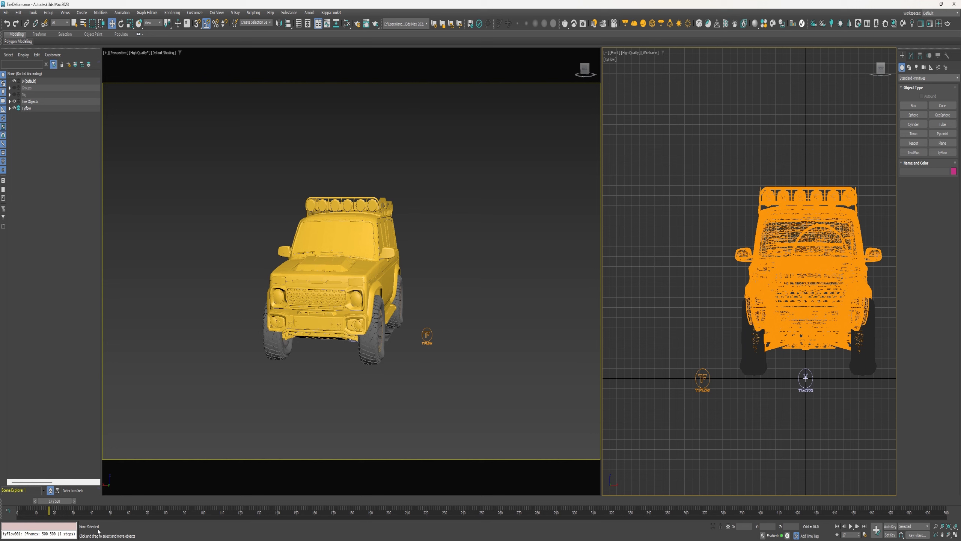
{"action": "key", "text": "Home"}
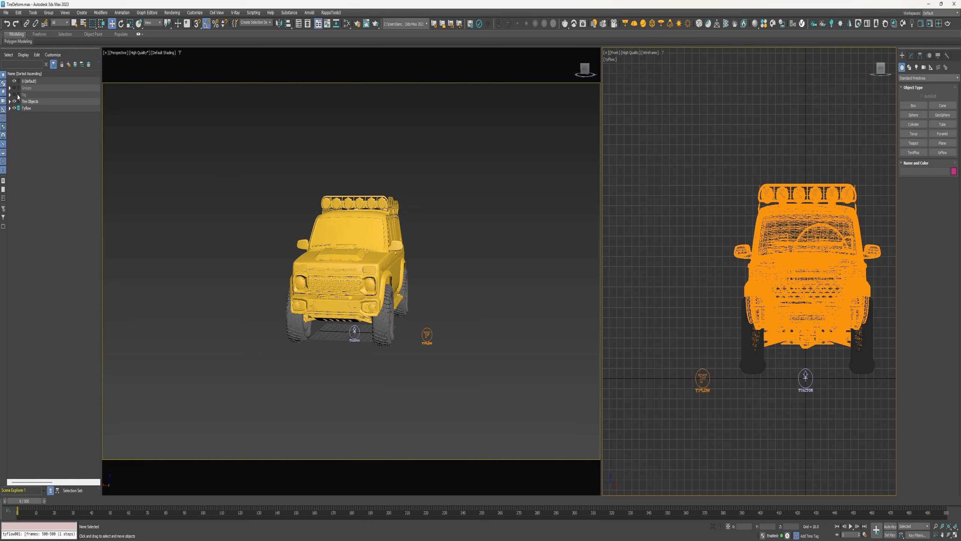
Unhide the Rig layer and select the four tire cylinders, viewing them in a Left view
{"action": "left_click", "coordinate": [16, 95]}
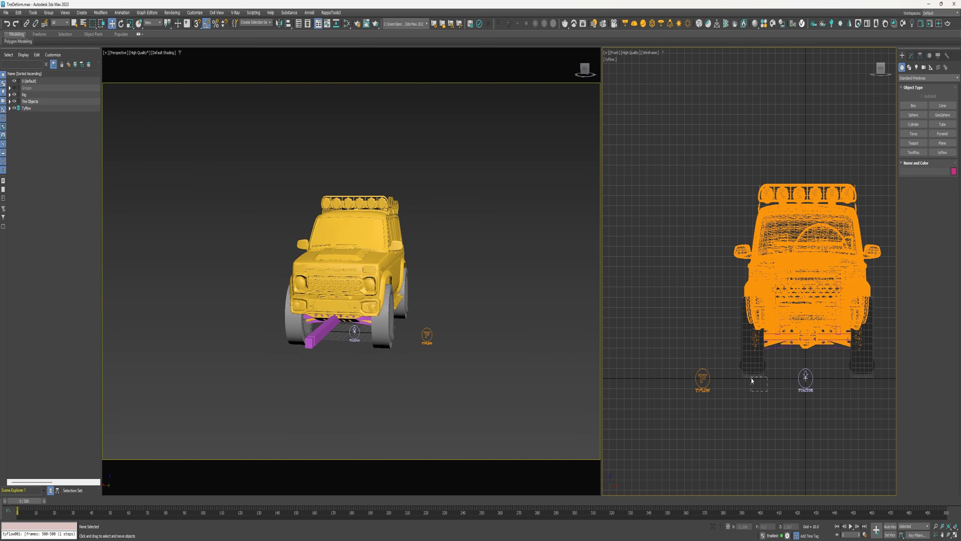
{"action": "left_click_drag", "start_coordinate": [752, 380], "coordinate": [760, 383]}
{"action": "left_click_drag", "start_coordinate": [858, 379], "coordinate": [858, 377], "text": "ctrl"}
{"action": "key", "text": "l"}
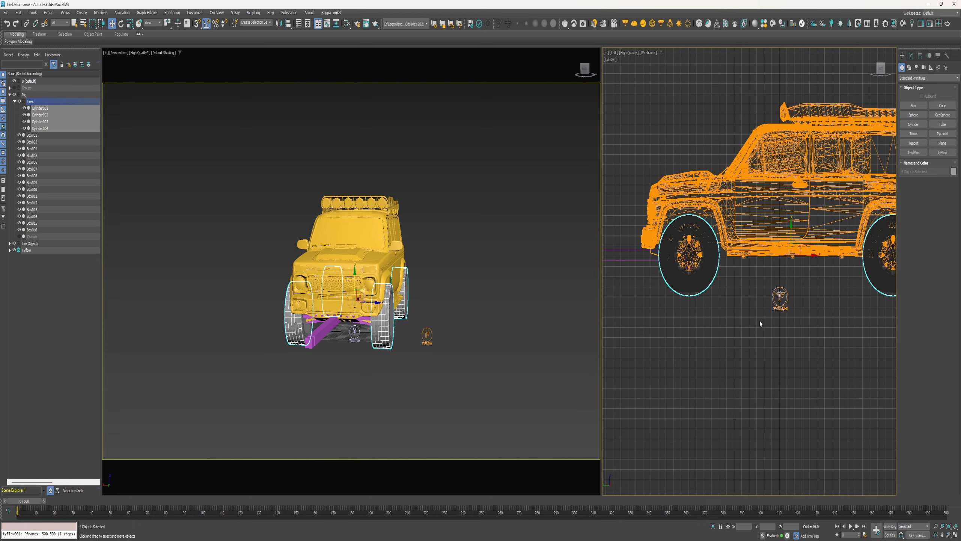
{"action": "scroll", "coordinate": [726, 294], "scroll_direction": "up", "scroll_amount": 8}
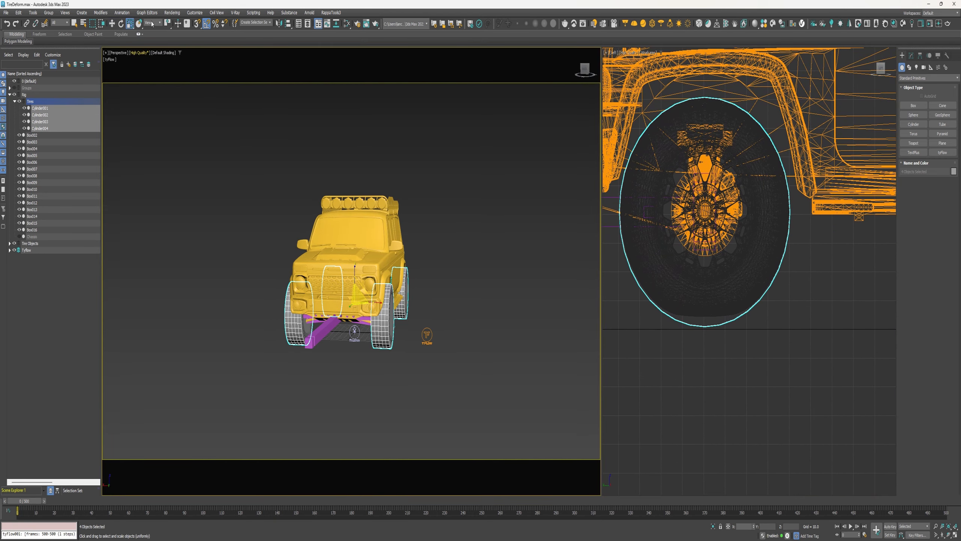
{"action": "key", "text": "r"}
{"action": "left_click_drag", "start_coordinate": [707, 215], "coordinate": [707, 219]}
{"action": "right_click", "coordinate": [484, 344]}
Play the animation to preview the vehicle and tires
{"action": "key", "text": "q"}
{"action": "key", "text": "slash"}
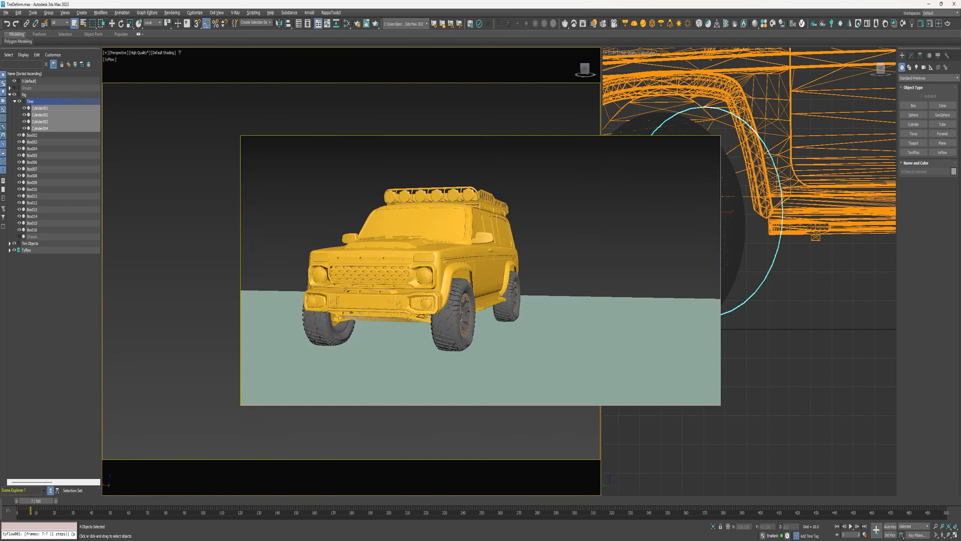